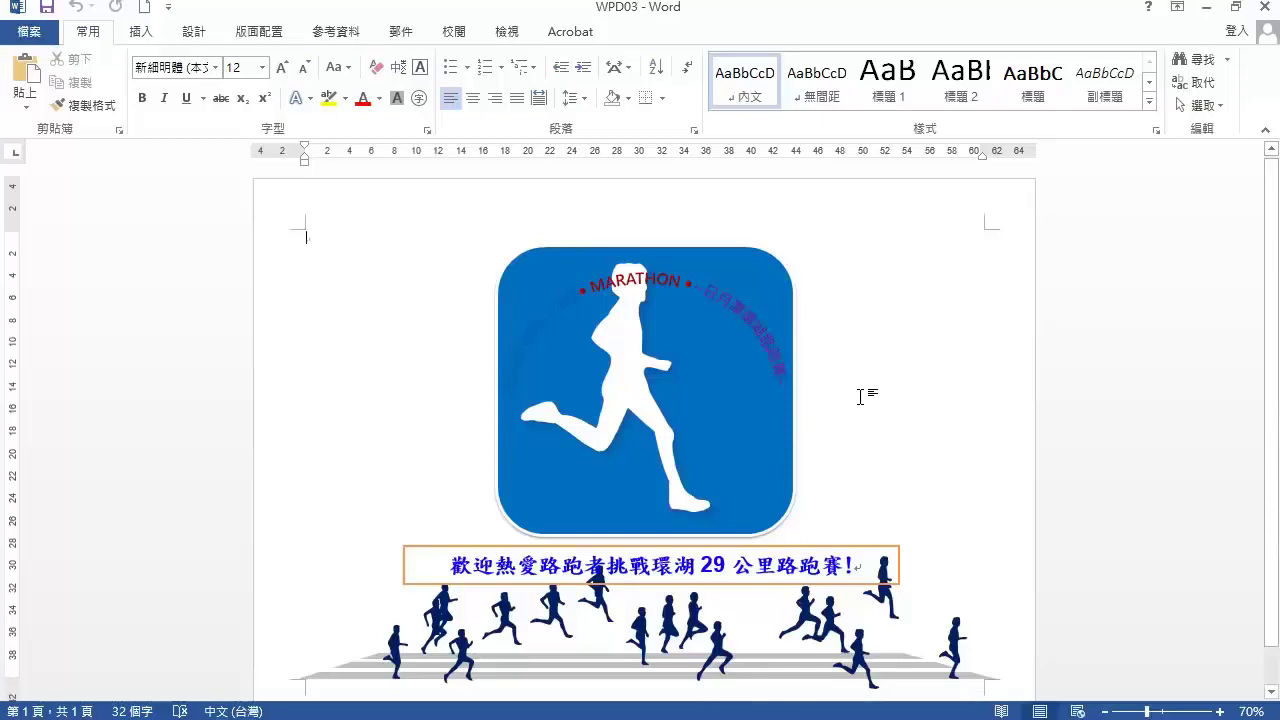
# - Change the blue runner logo's shape from a rounded square to an Oval
pyautogui.click(740, 253)
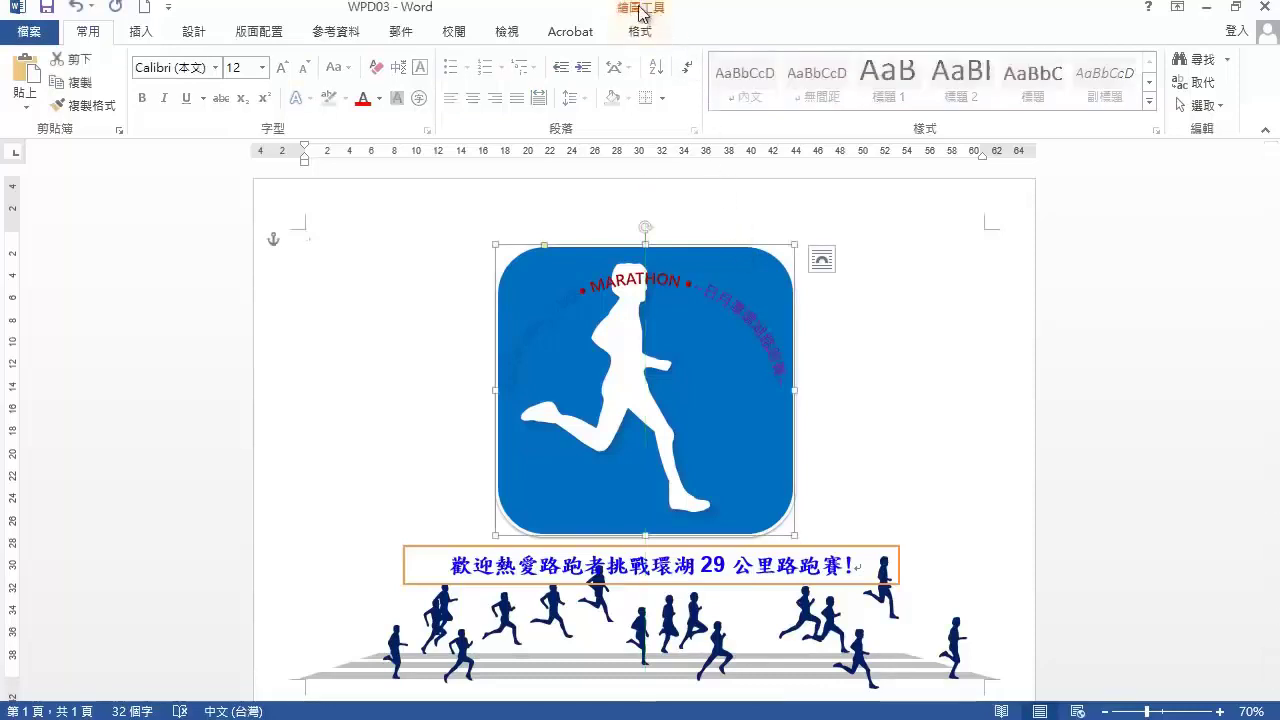
pyautogui.click(648, 38)
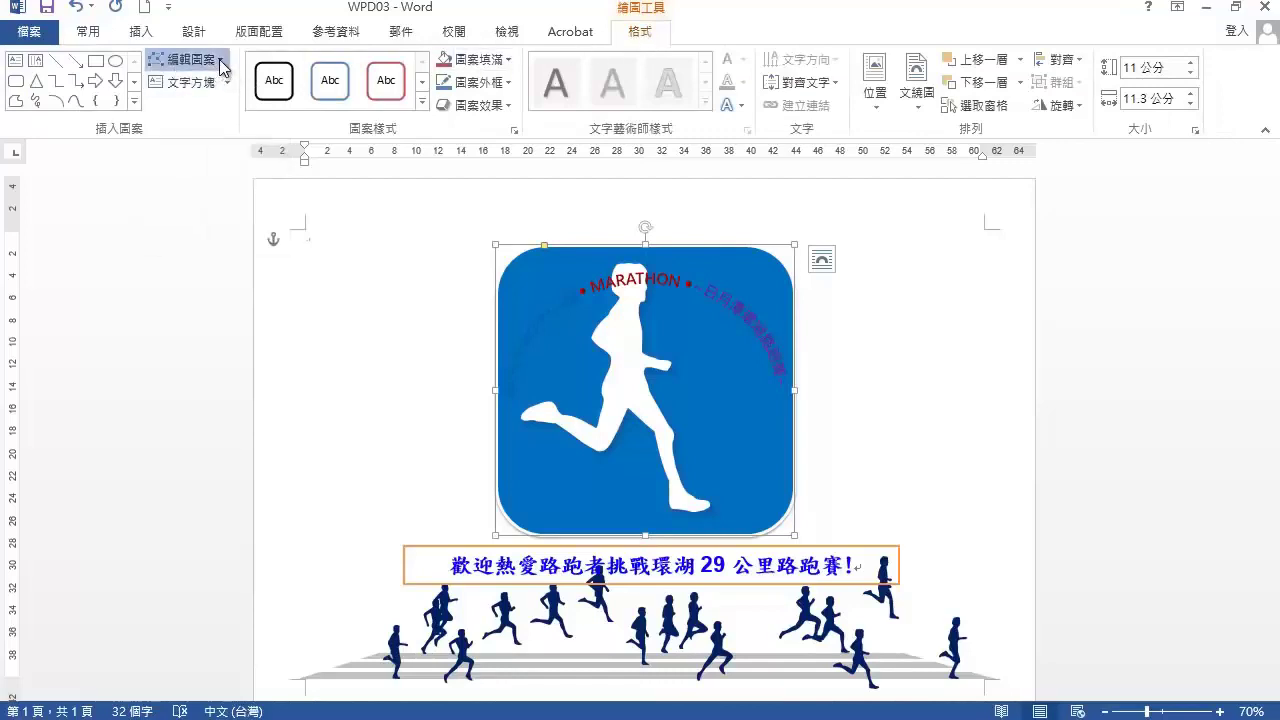
pyautogui.click(221, 63)
pyautogui.moveTo(247, 86)
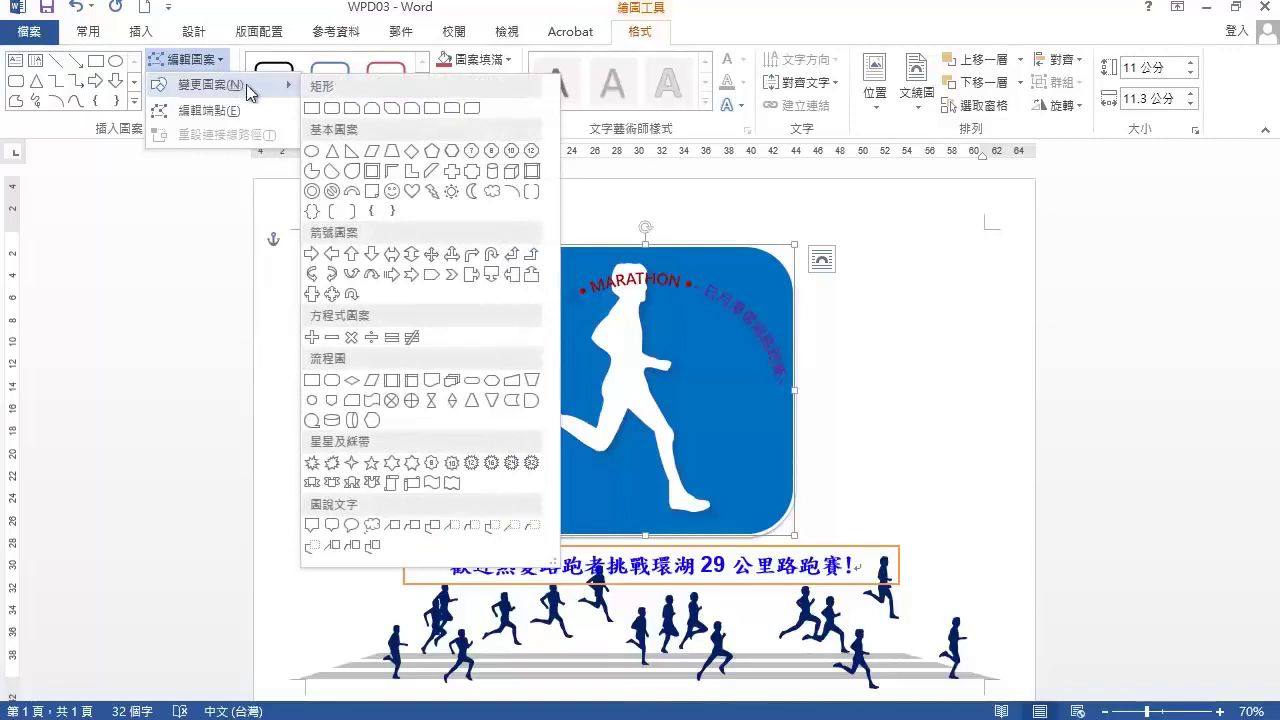
pyautogui.click(312, 157)
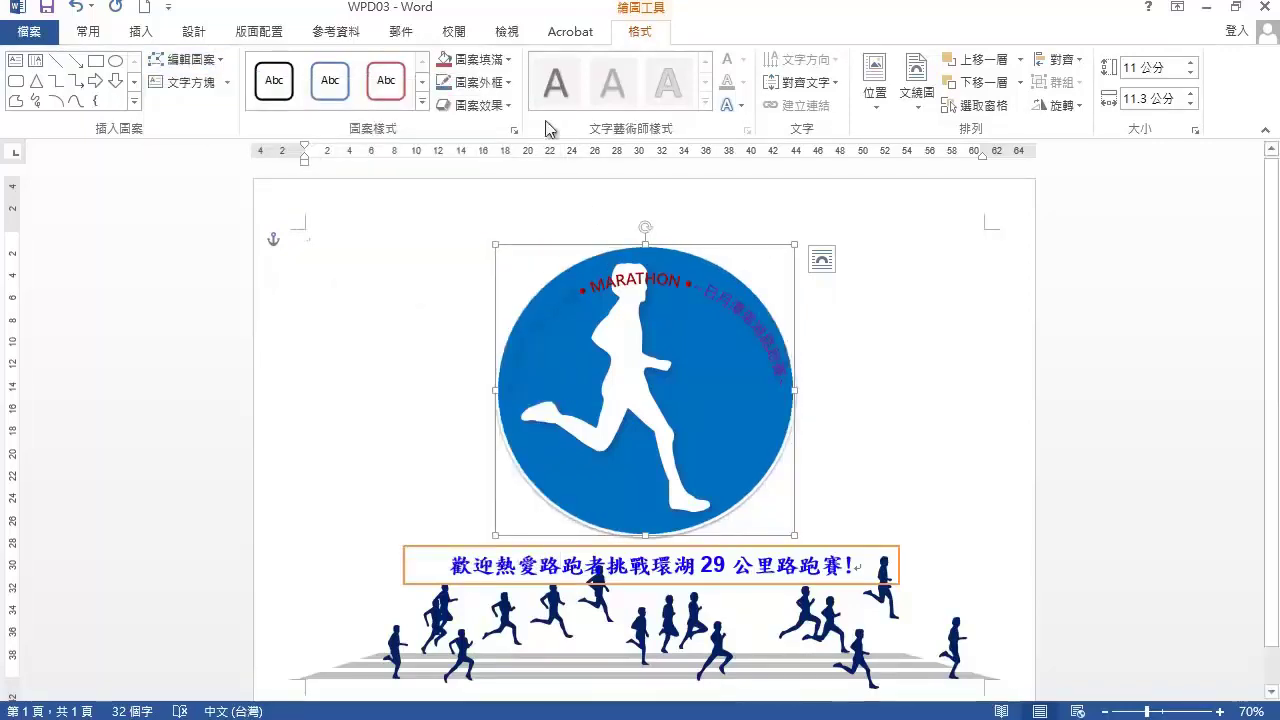
# - Fill the circular logo with the Light Gradient - Accent 1 preset and set No Outline
pyautogui.click(509, 61)
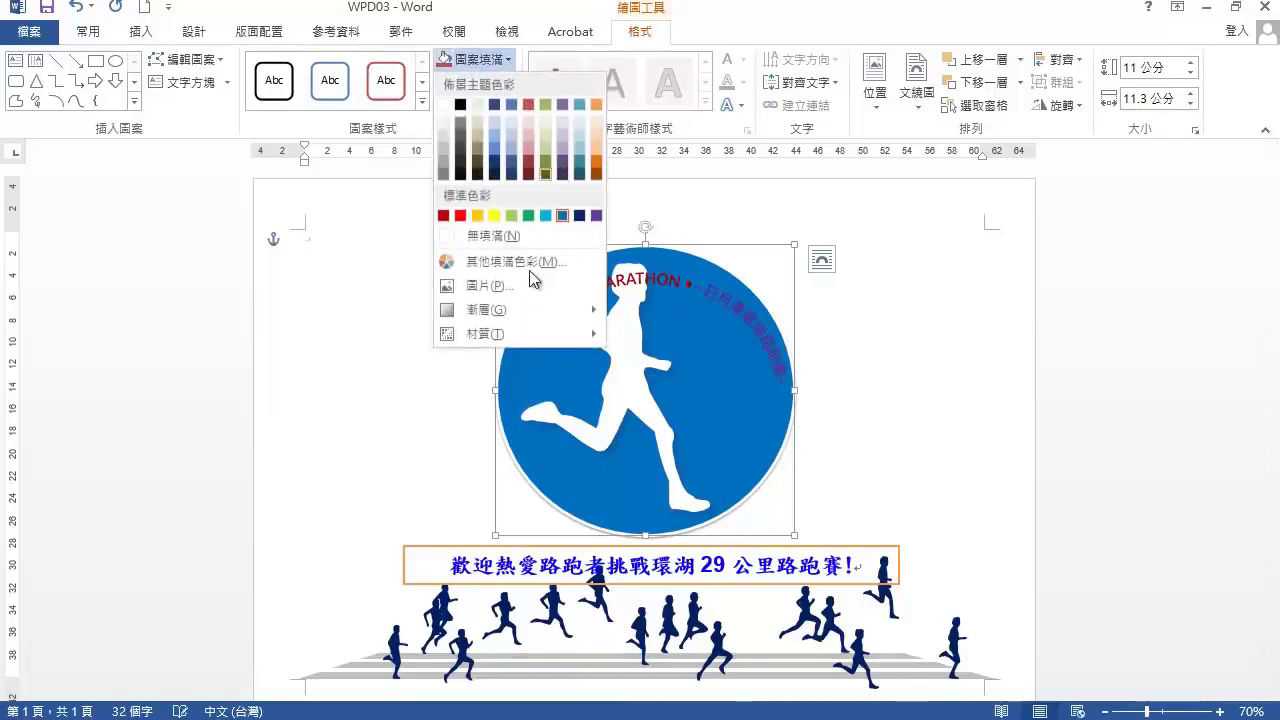
pyautogui.moveTo(518, 312)
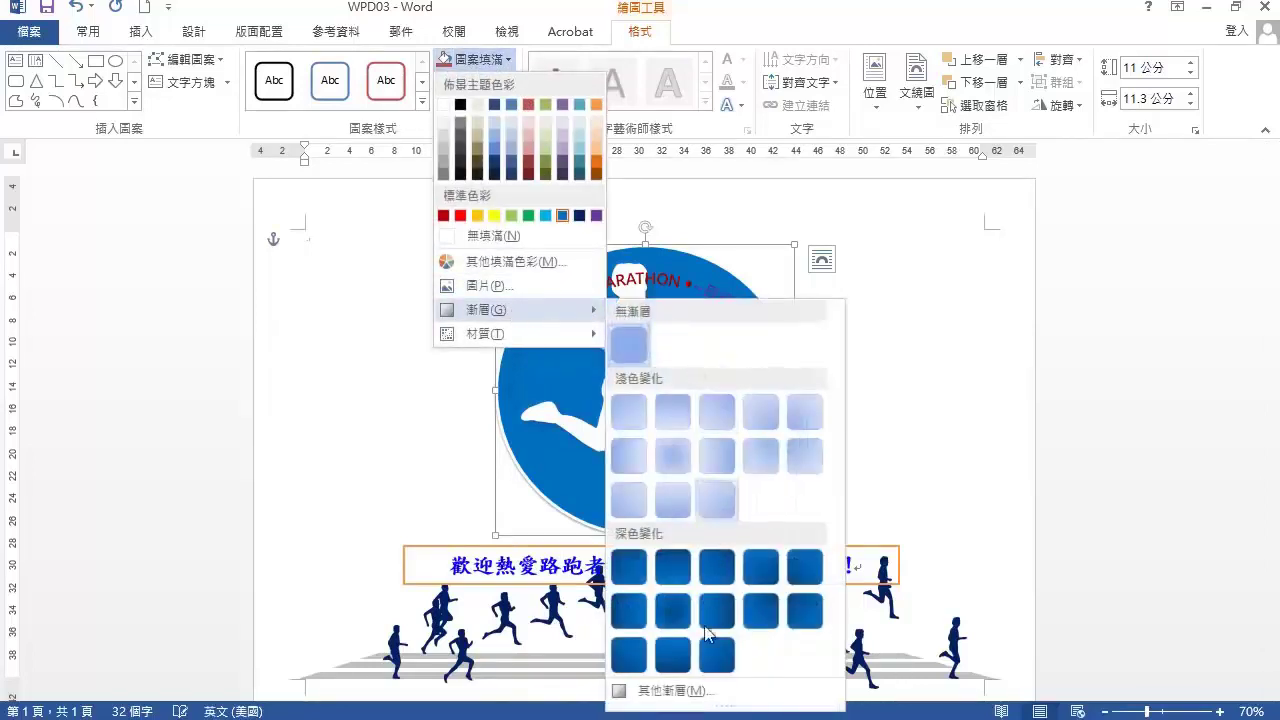
pyautogui.click(679, 692)
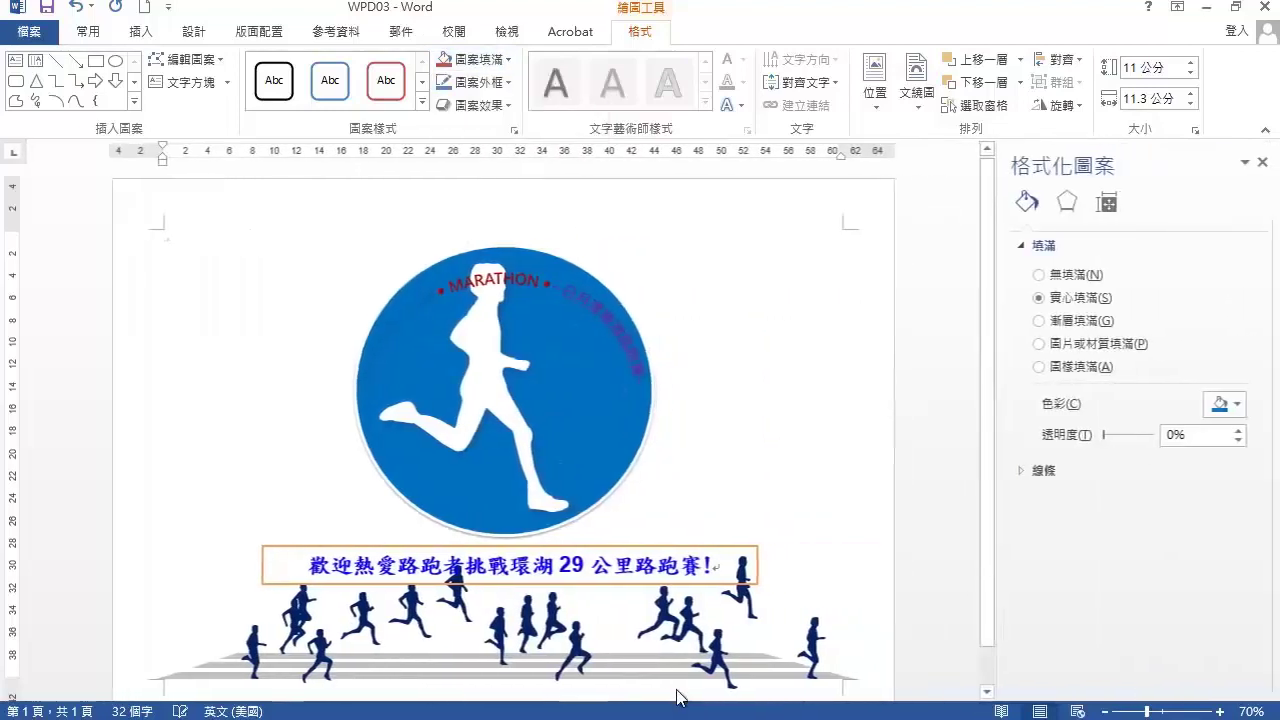
pyautogui.click(1038, 320)
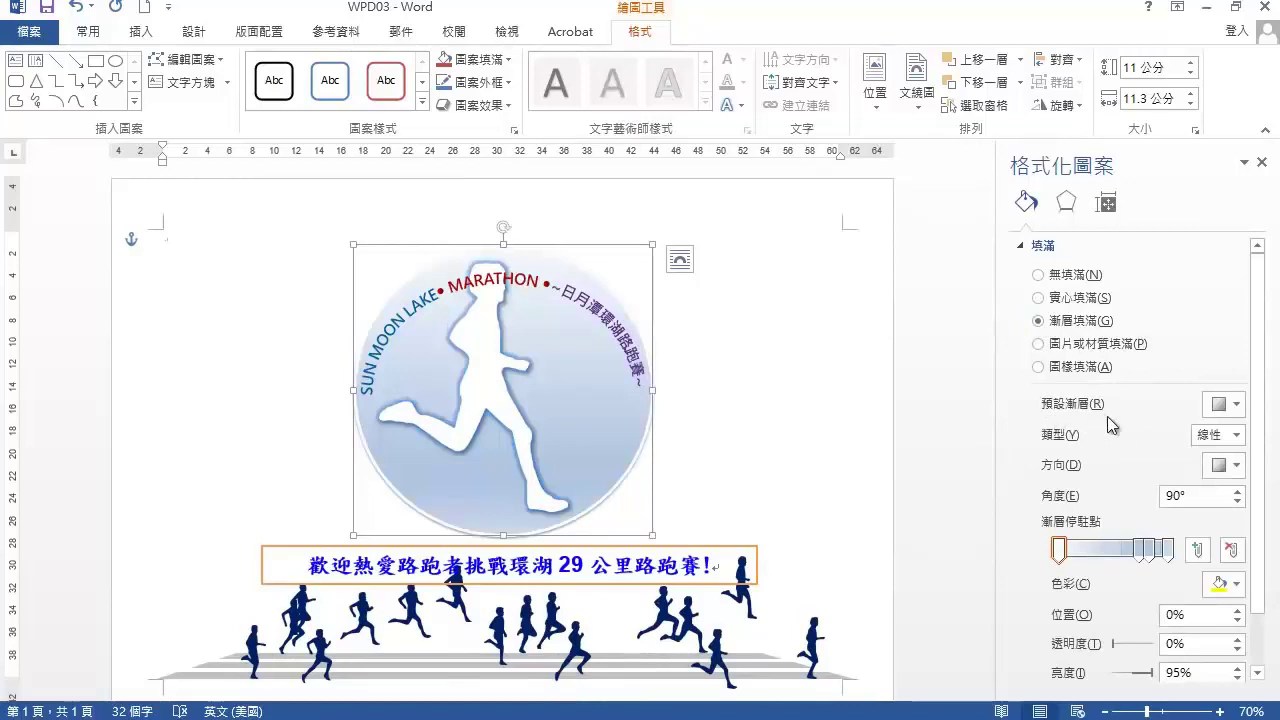
pyautogui.click(1238, 405)
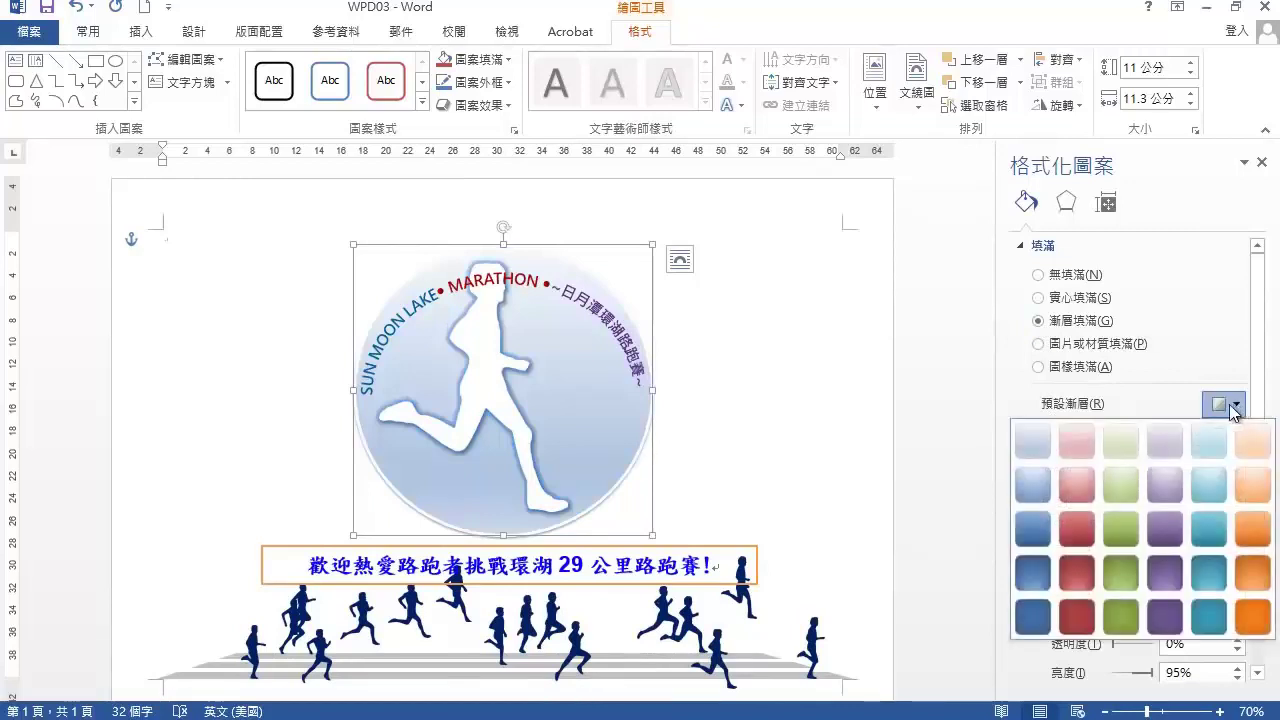
pyautogui.click(1039, 440)
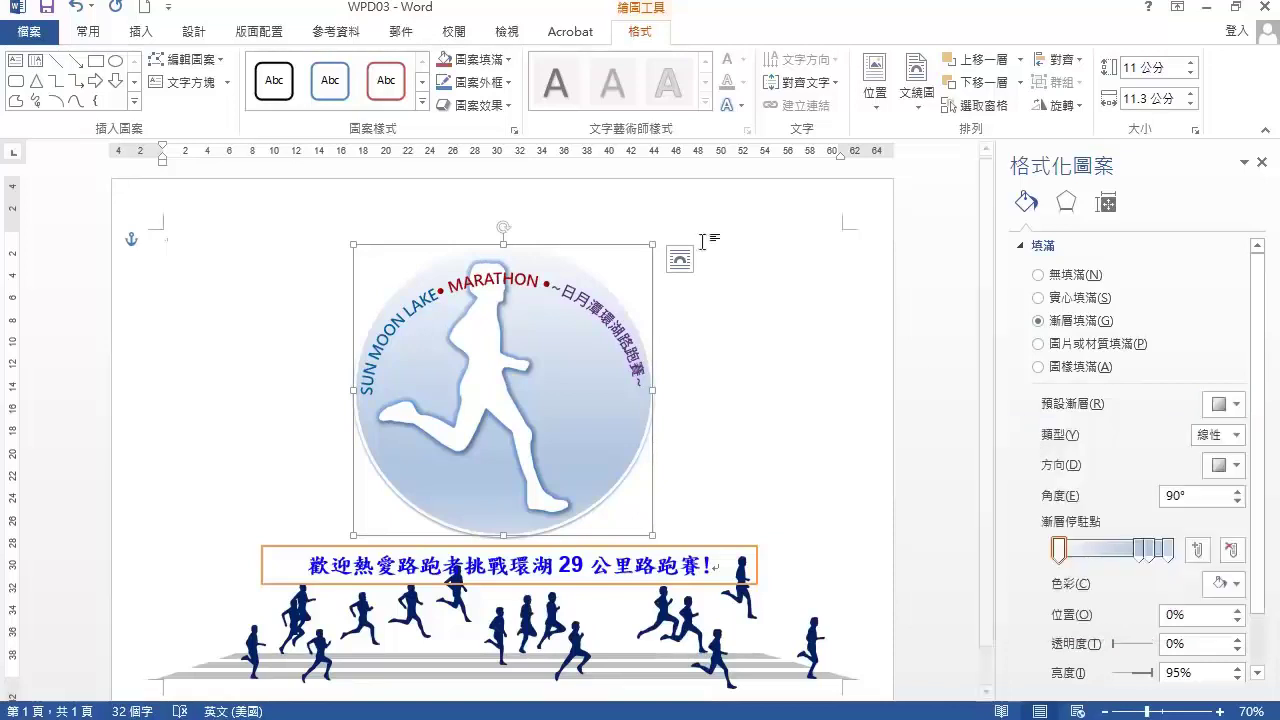
pyautogui.click(508, 83)
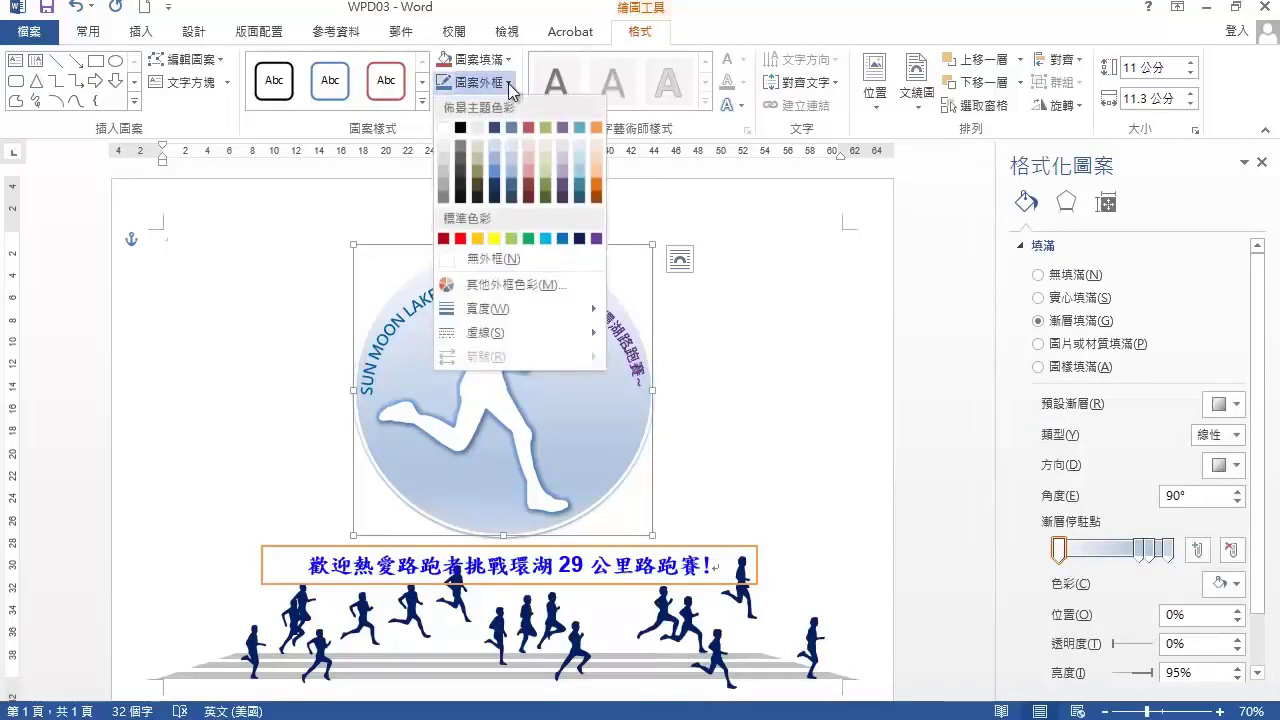
pyautogui.click(518, 262)
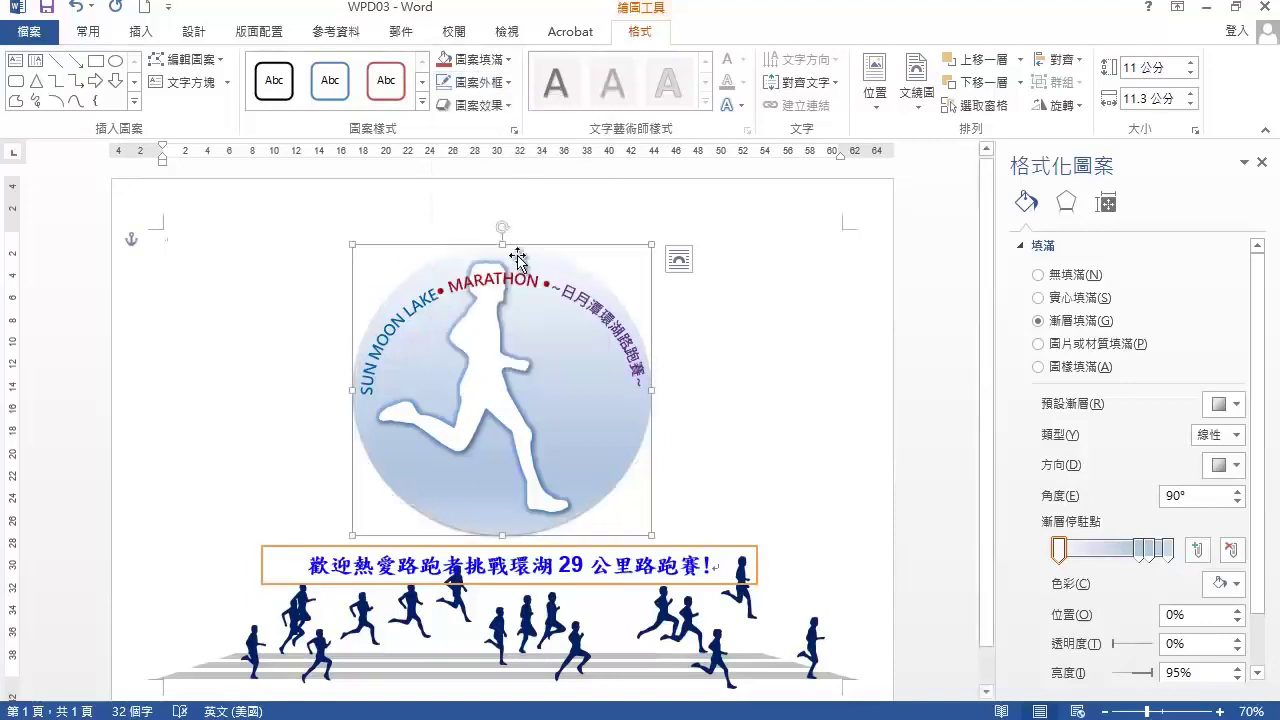
# - Break the logo's curved text after LAKE and before ~日月潭環湖路跑賽~ into three lines
pyautogui.doubleClick(415, 310)
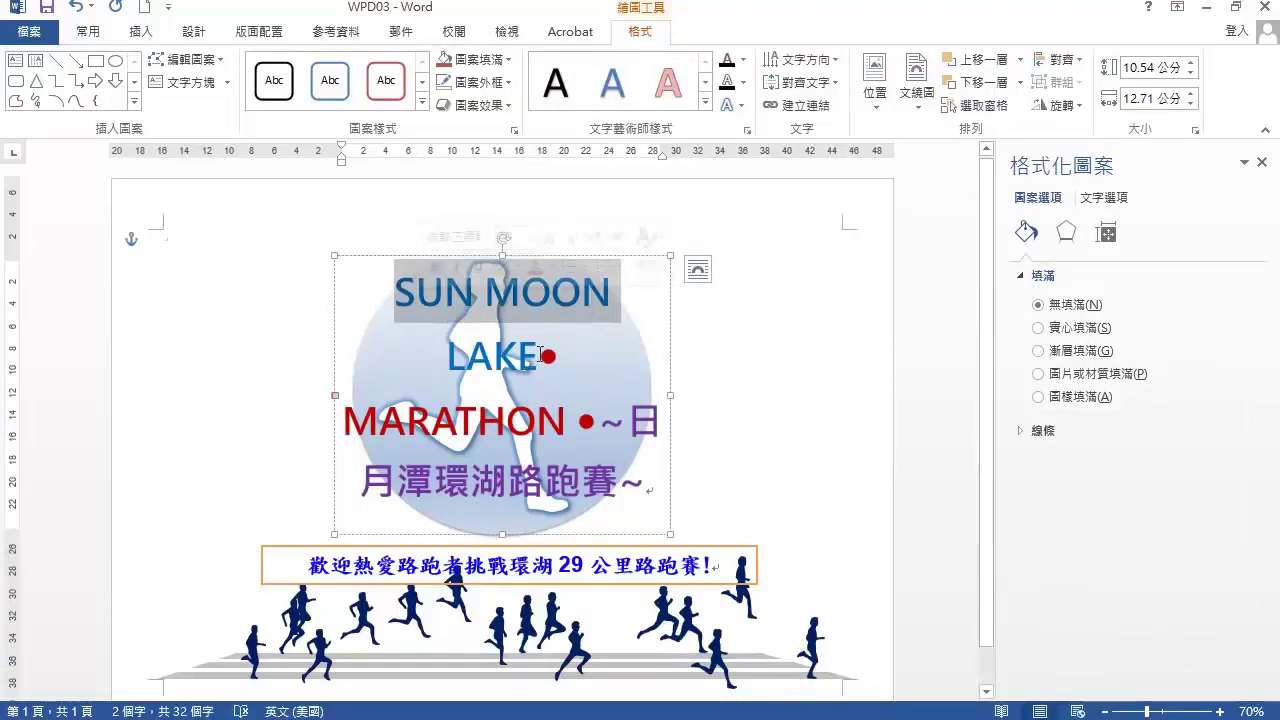
pyautogui.click(540, 354)
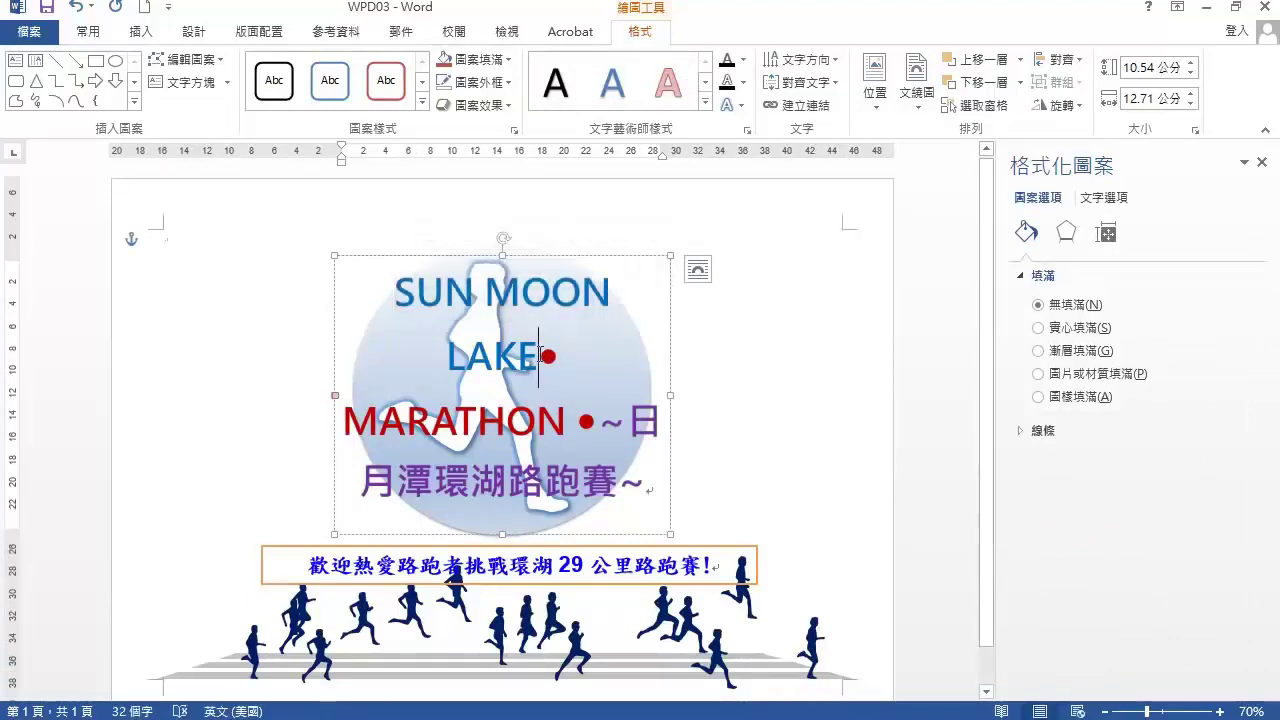
pyautogui.press('Return')
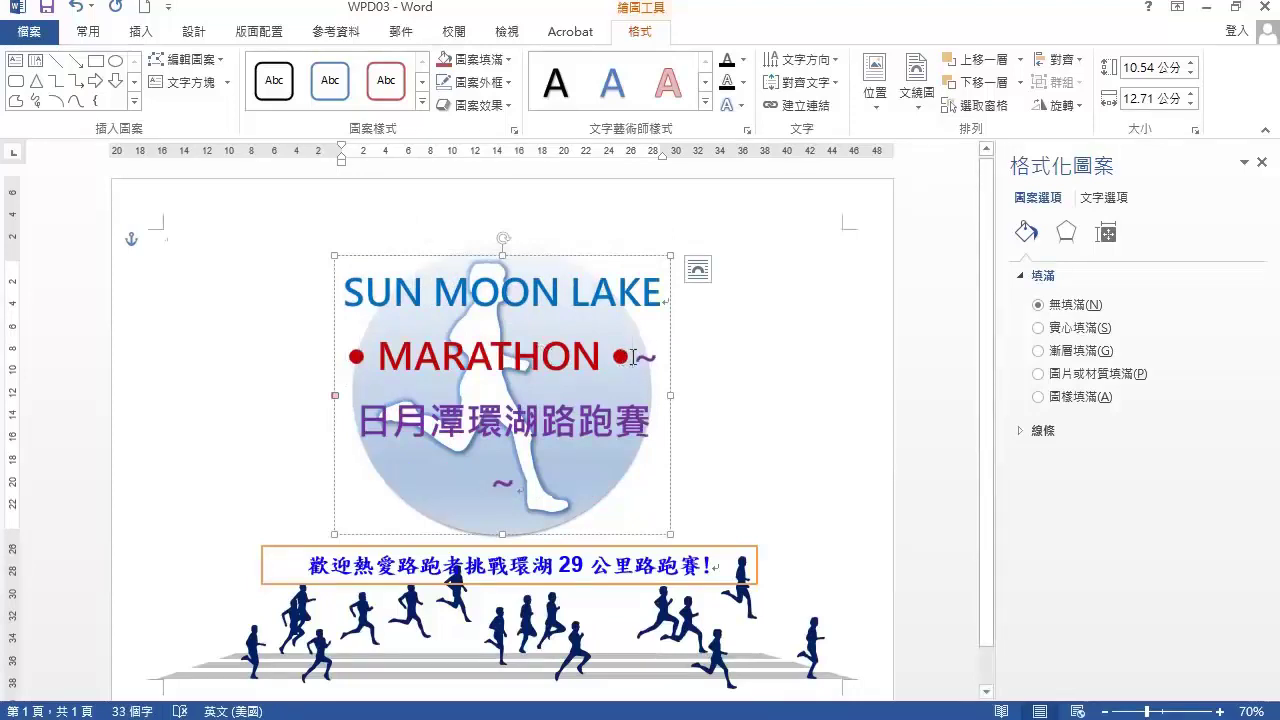
pyautogui.click(632, 356)
pyautogui.press('Return')
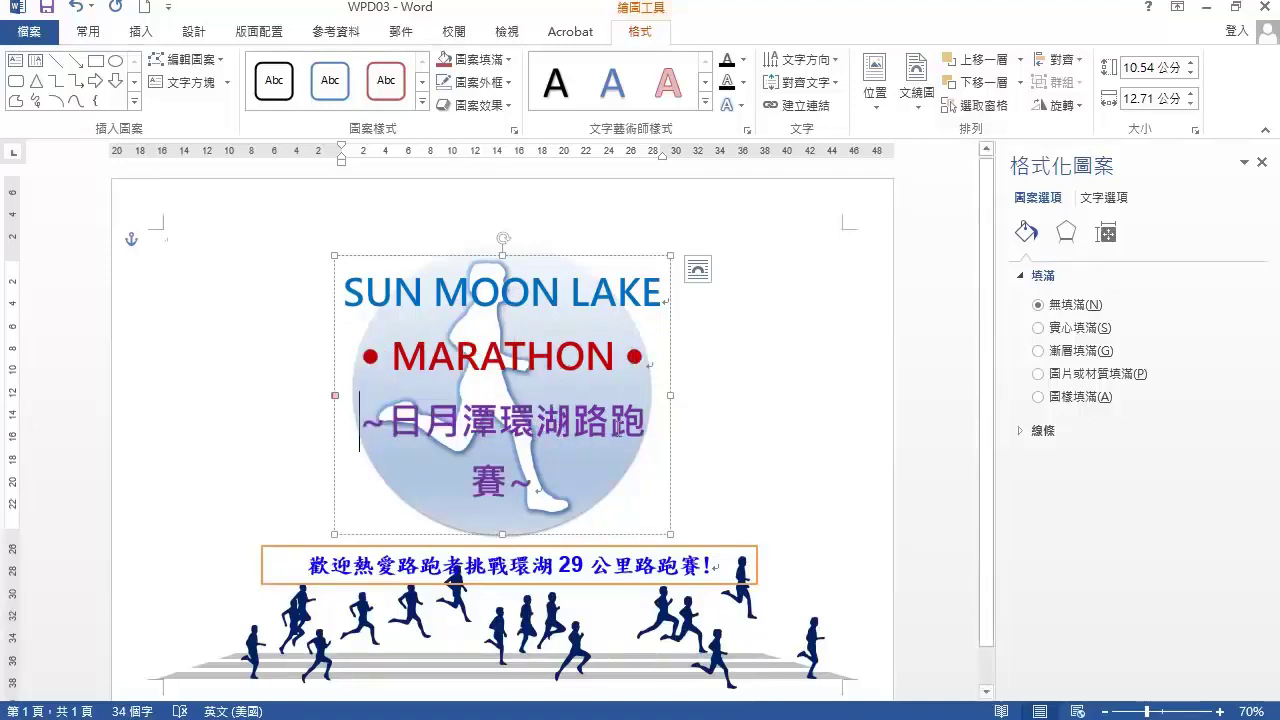
pyautogui.click(782, 388)
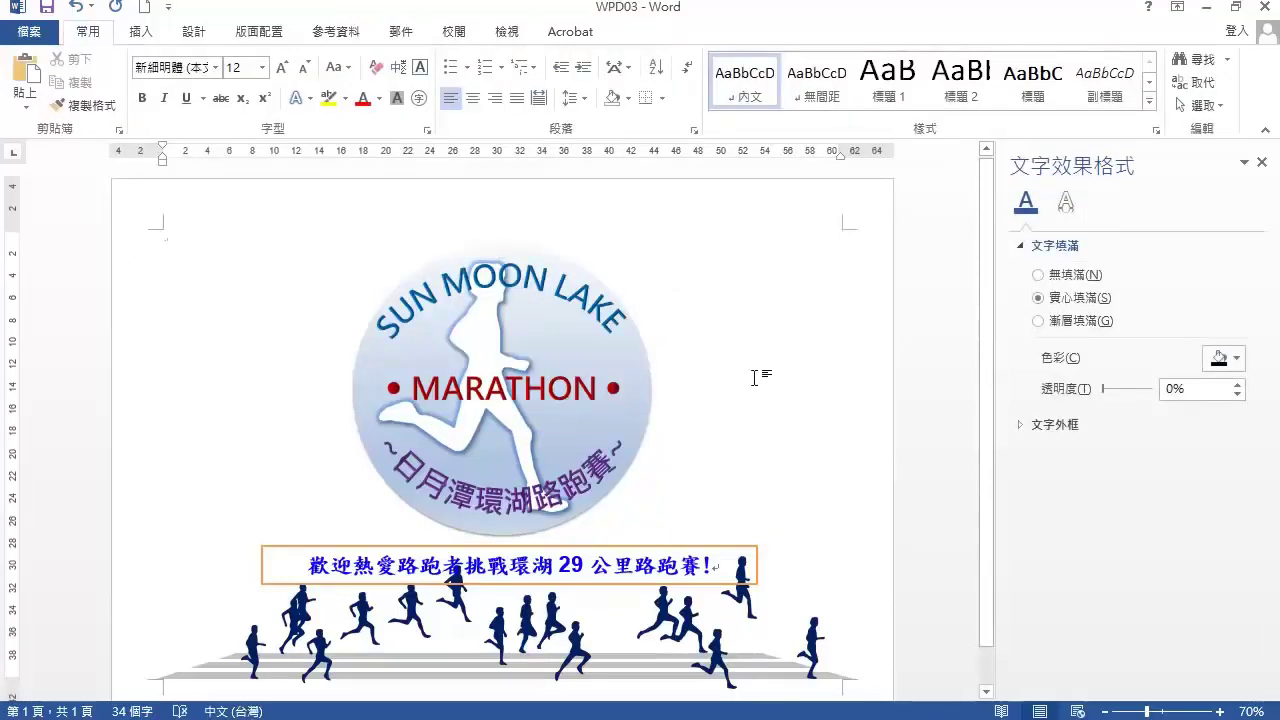
# - Change the slogan text box beneath the logo into a Rounded Rectangle shape
pyautogui.click(720, 553)
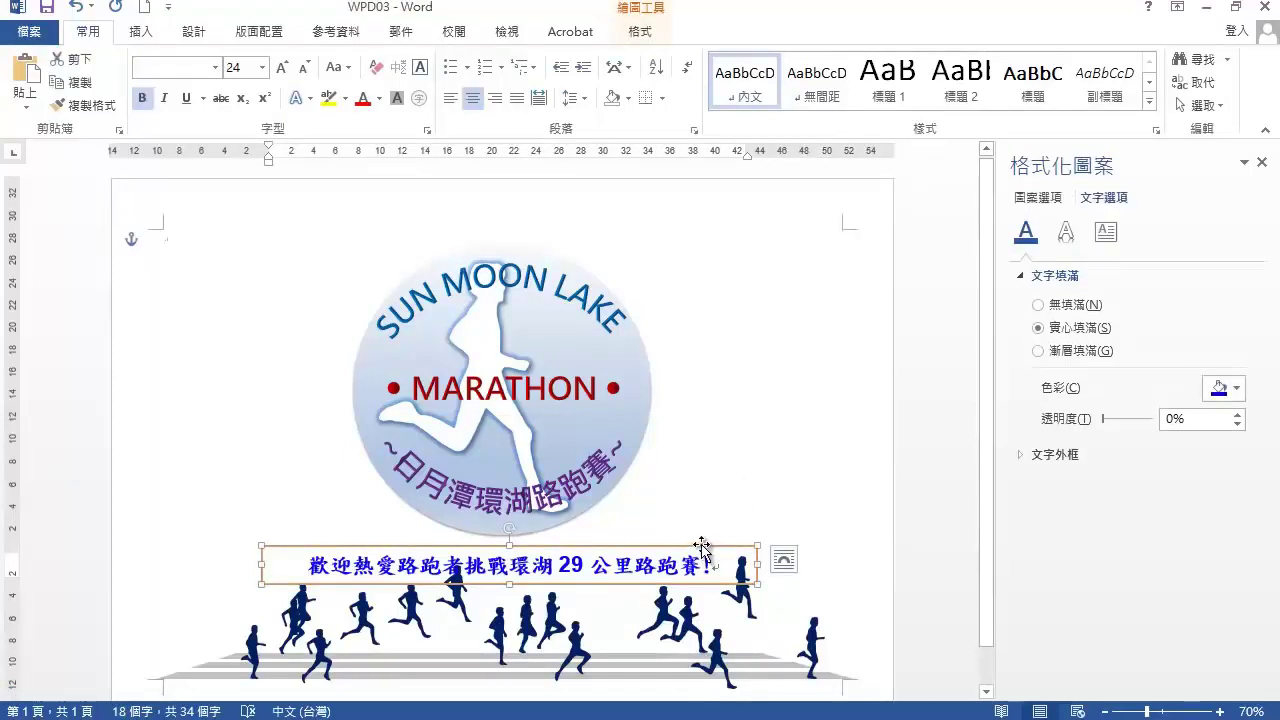
pyautogui.click(643, 38)
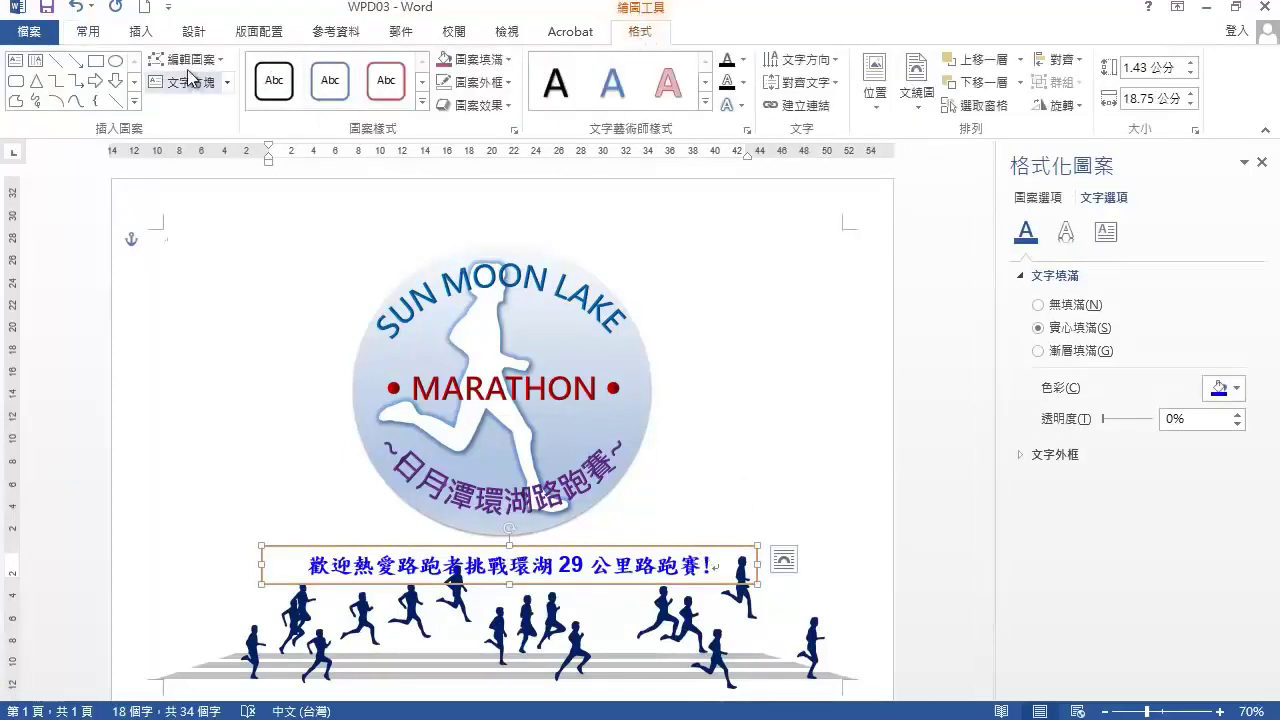
pyautogui.click(222, 62)
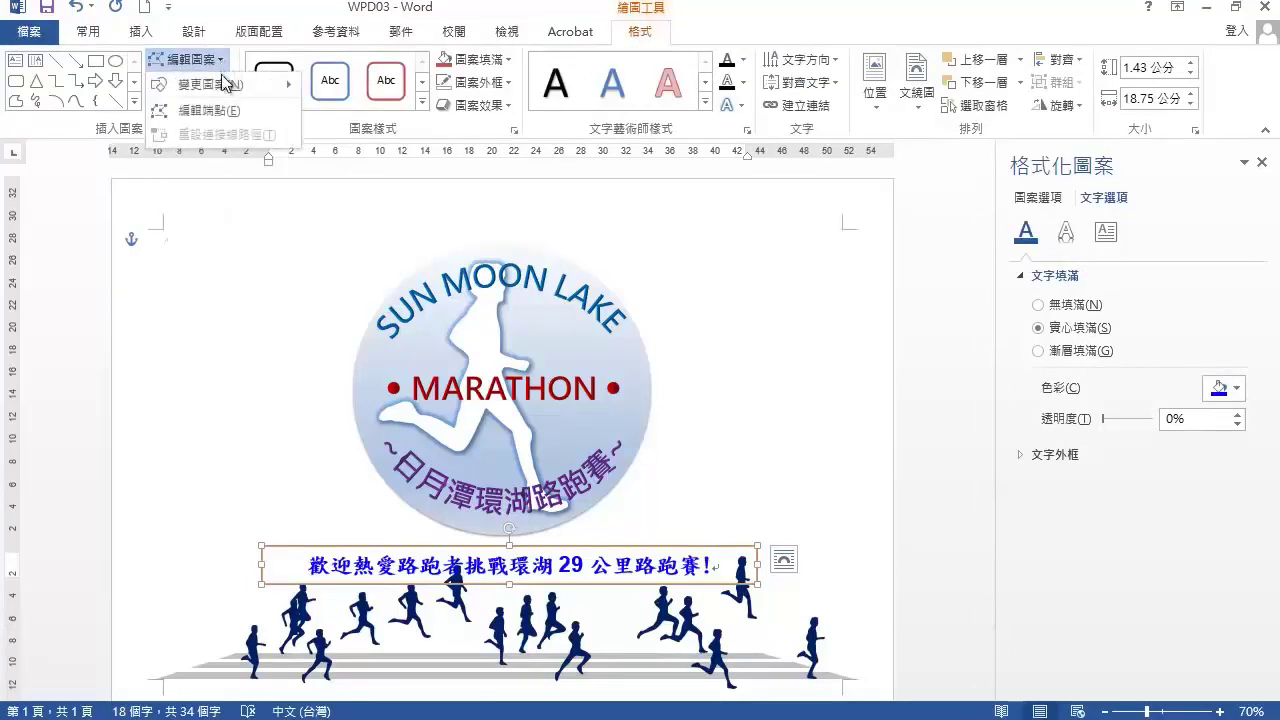
pyautogui.moveTo(240, 85)
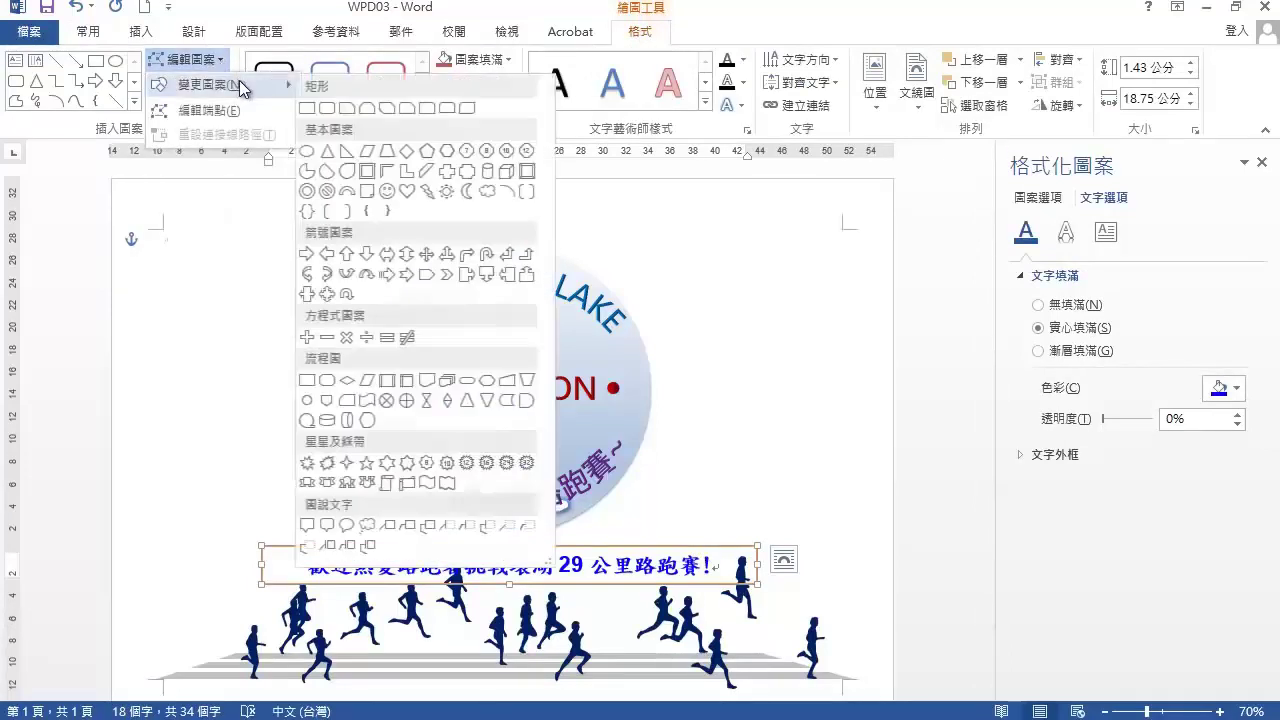
pyautogui.click(331, 109)
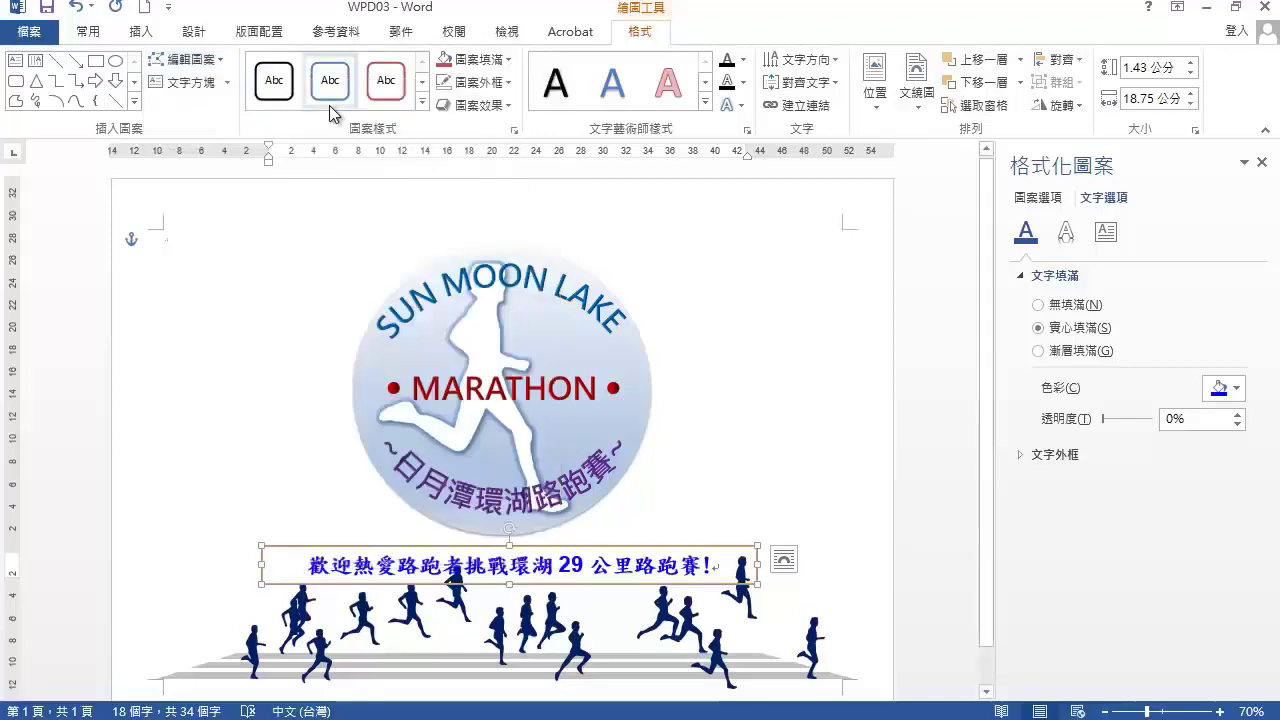
# - Fill the welcome banner yellow and apply a Circle top bevel, 6 pt wide and high
pyautogui.click(510, 62)
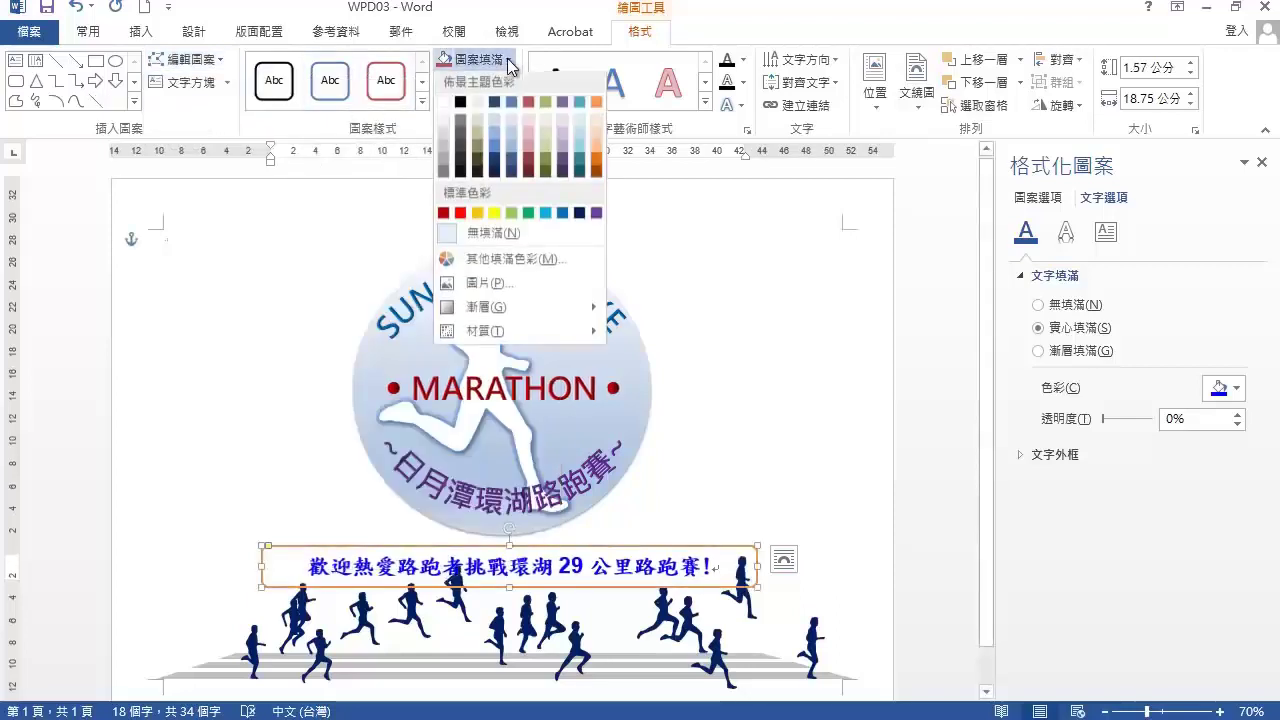
pyautogui.click(492, 213)
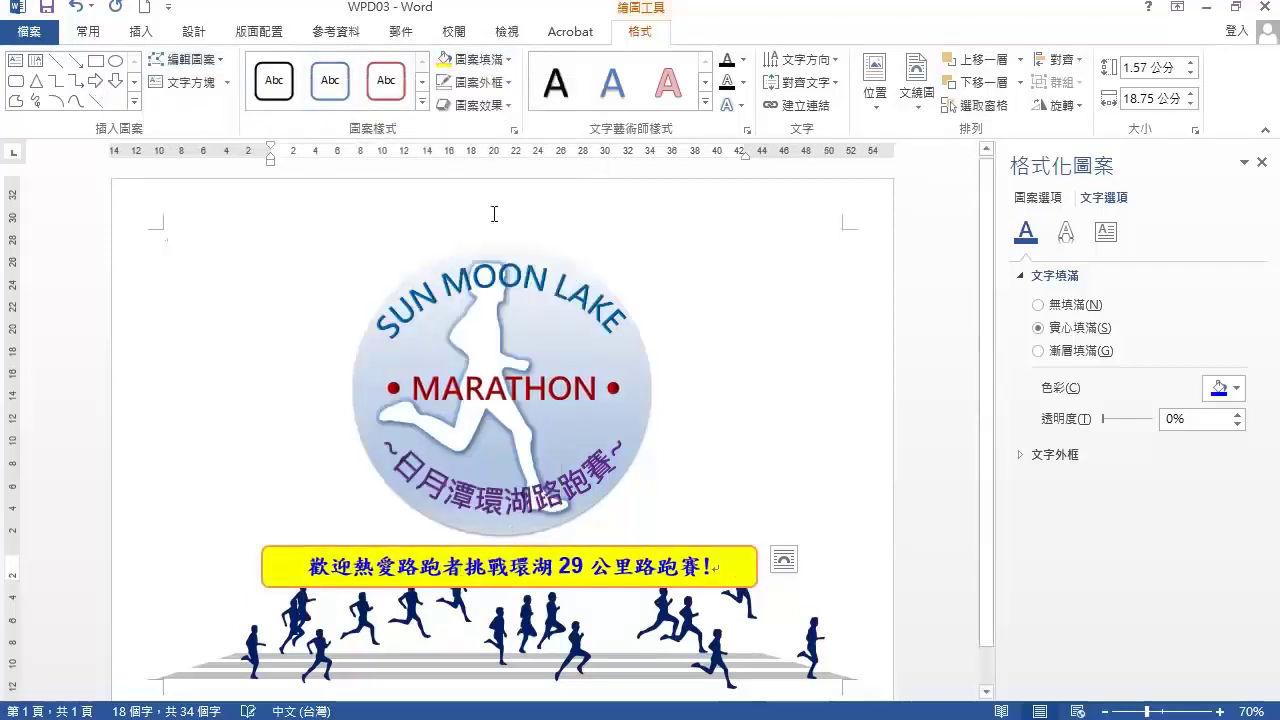
pyautogui.click(509, 106)
pyautogui.moveTo(534, 413)
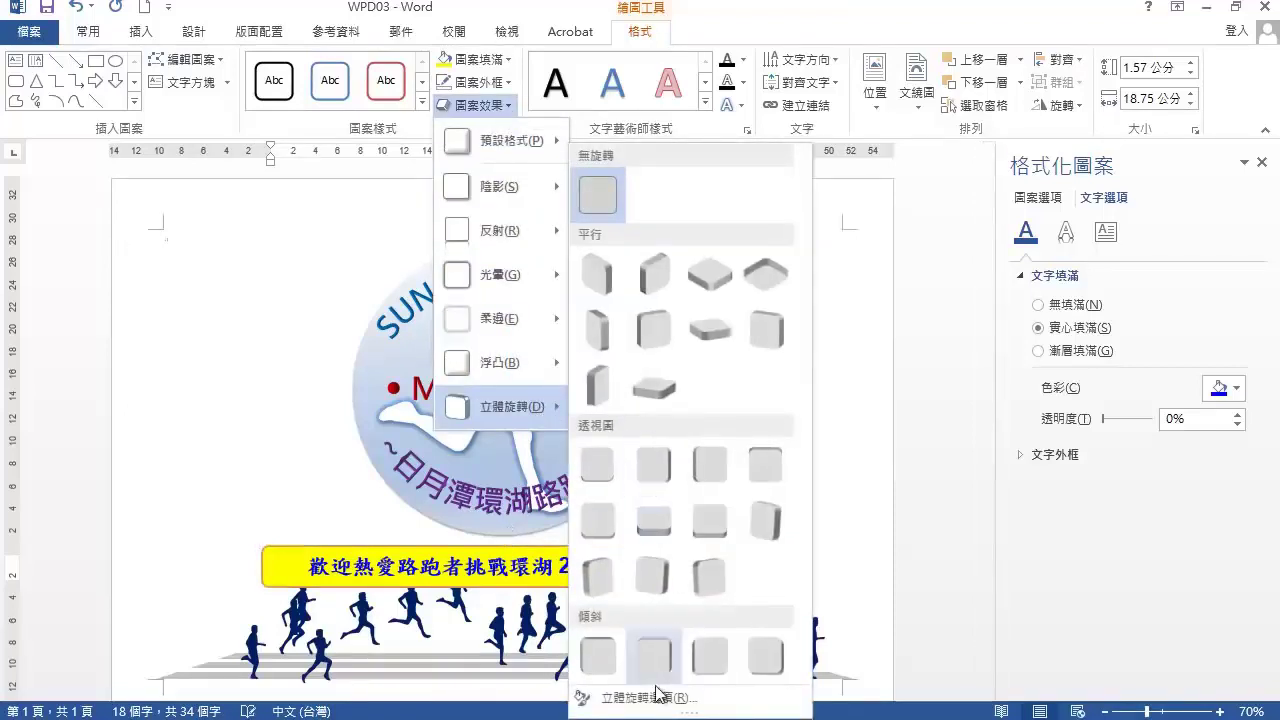
pyautogui.click(693, 700)
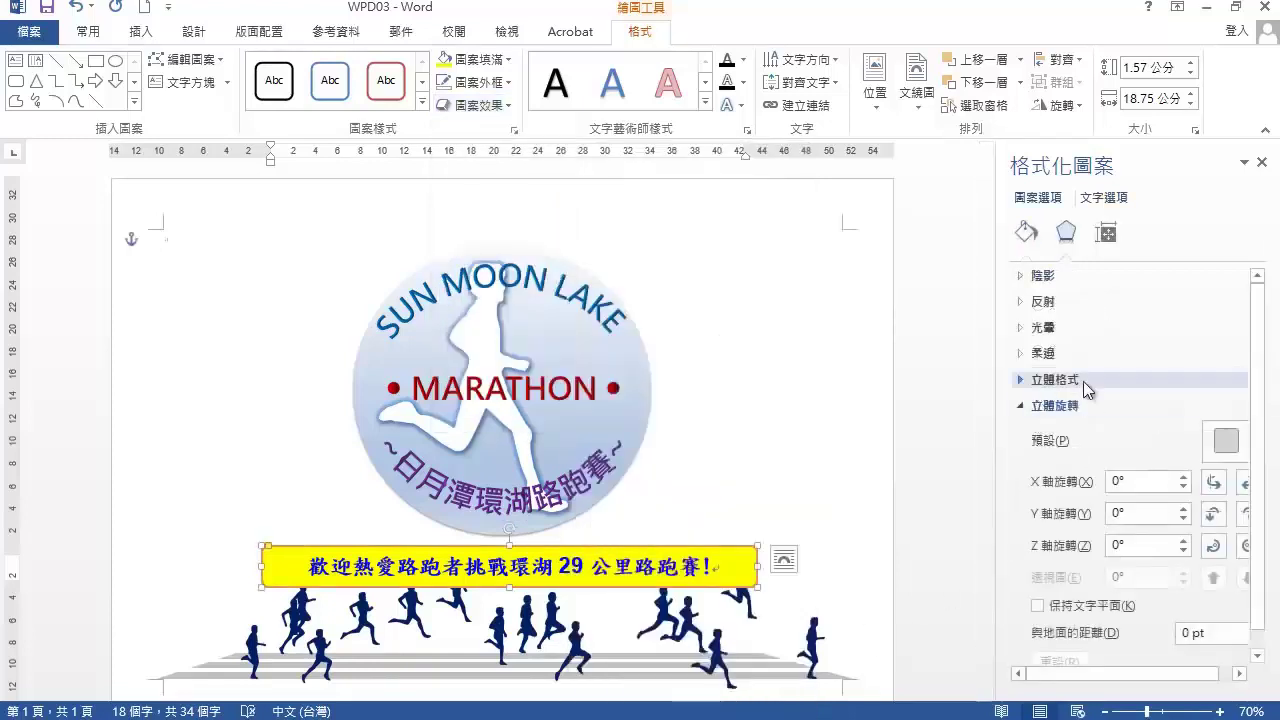
pyautogui.click(1024, 382)
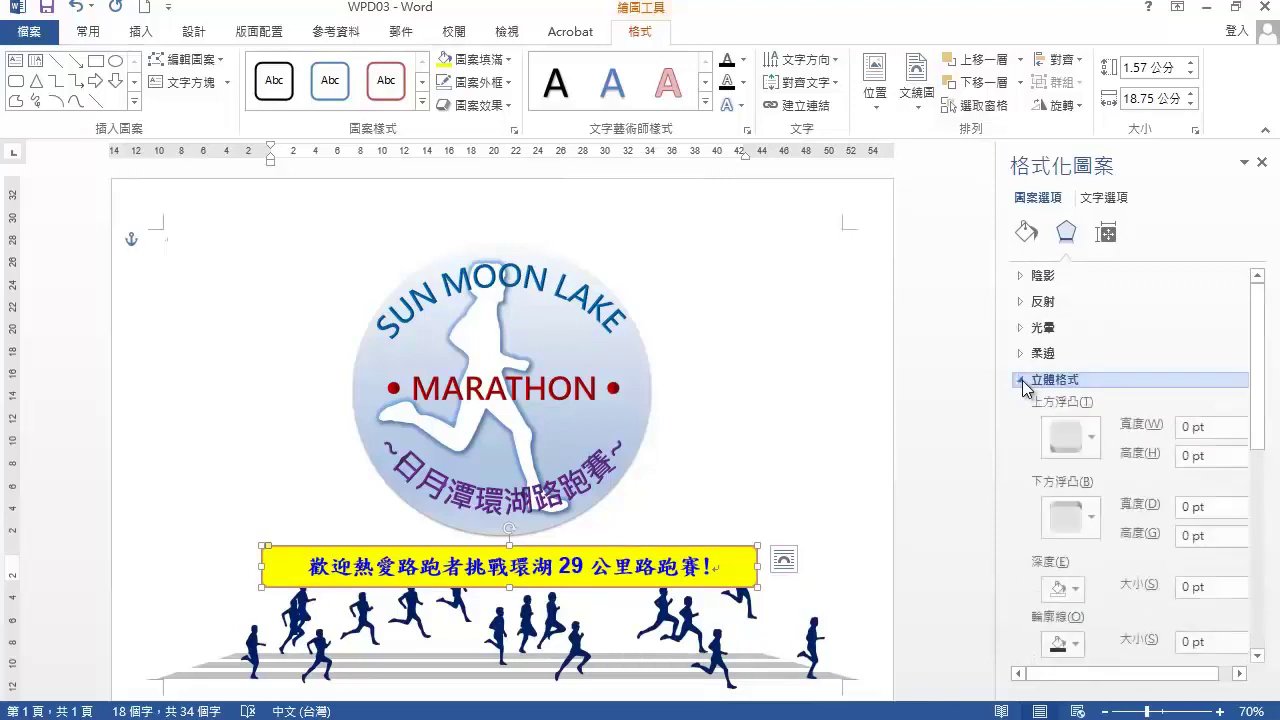
pyautogui.click(1092, 440)
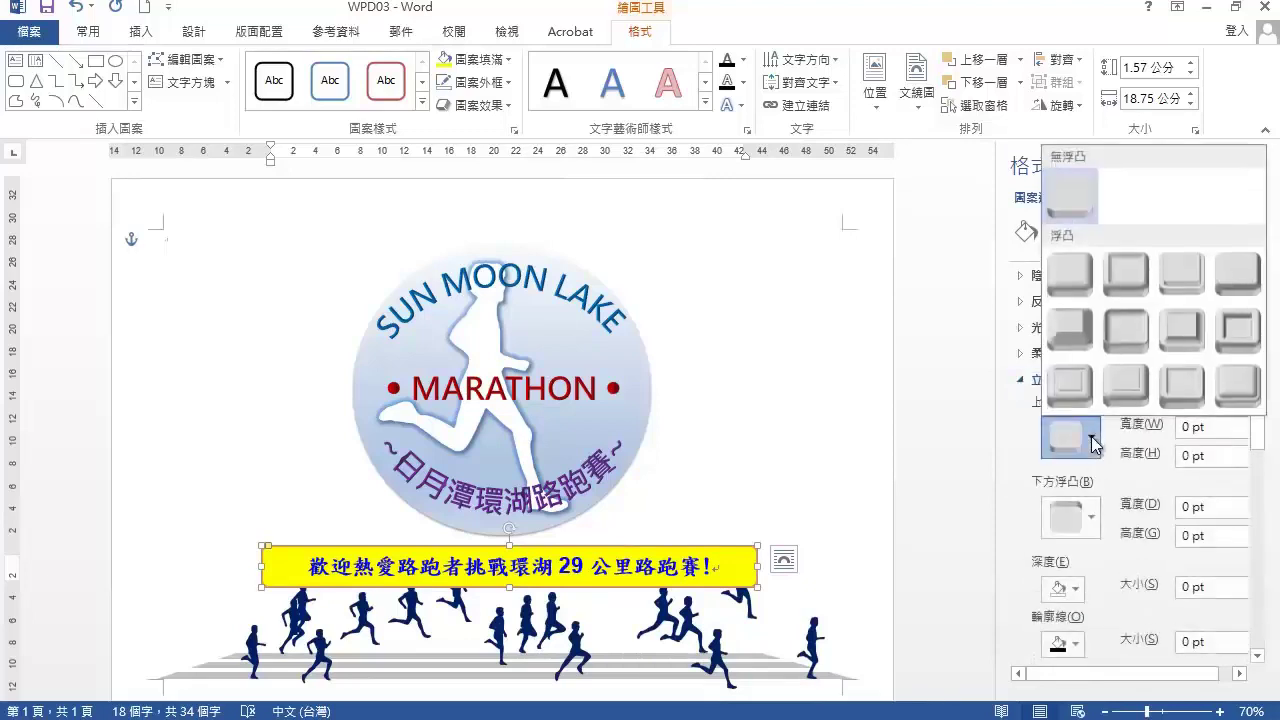
pyautogui.click(1075, 333)
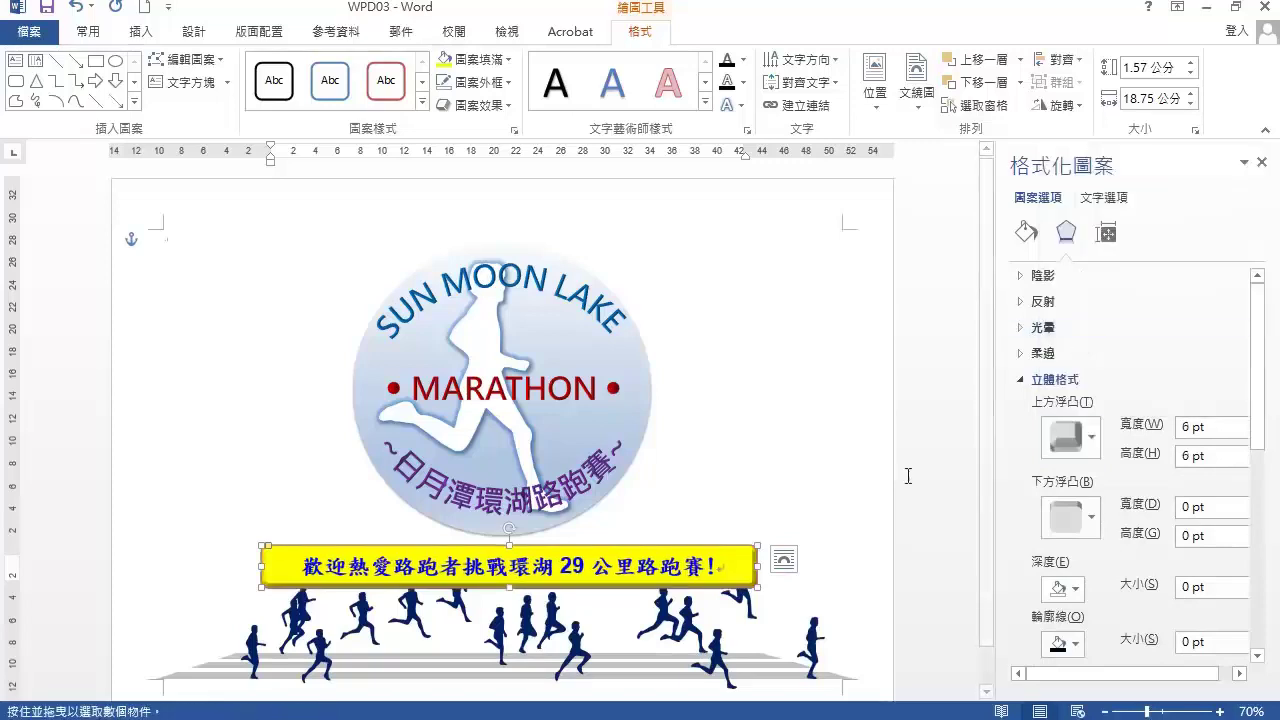
# - Nudge the lower-left and right-end runner silhouettes slightly upward with the Up arrow key
pyautogui.click(320, 655)
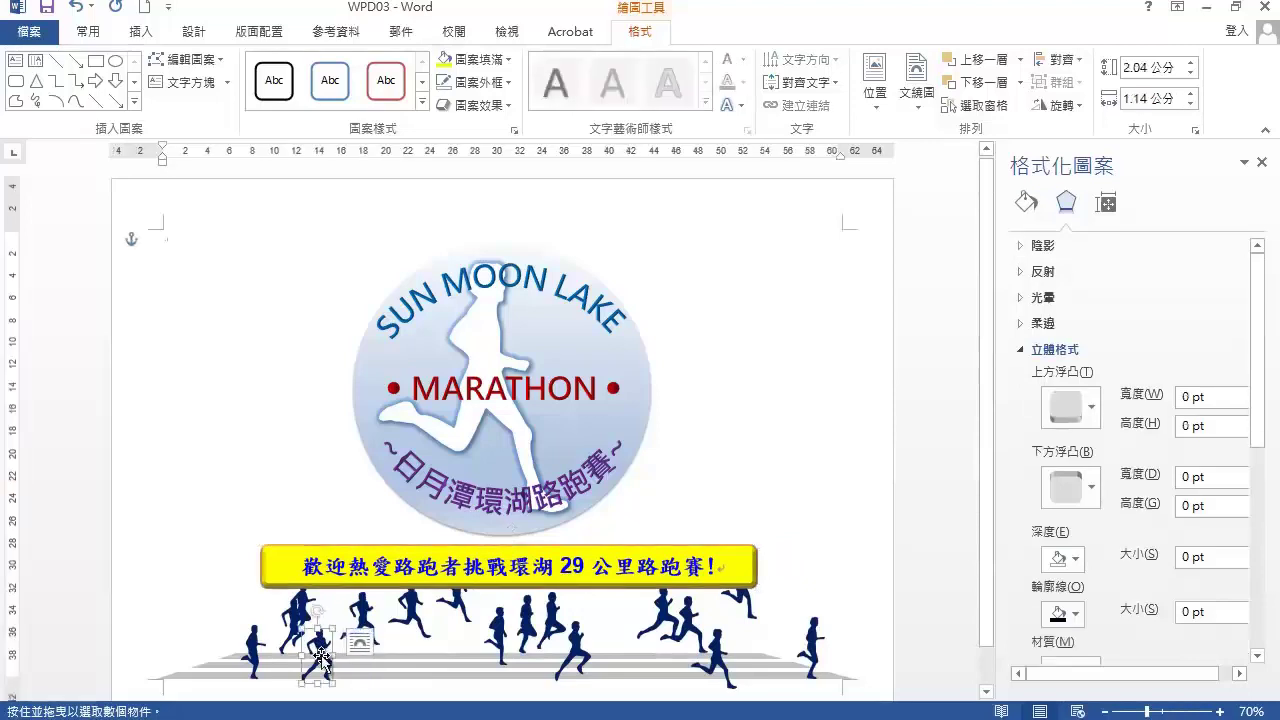
pyautogui.press('Up')
pyautogui.press('Up')
pyautogui.press('Up')
pyautogui.press('Up')
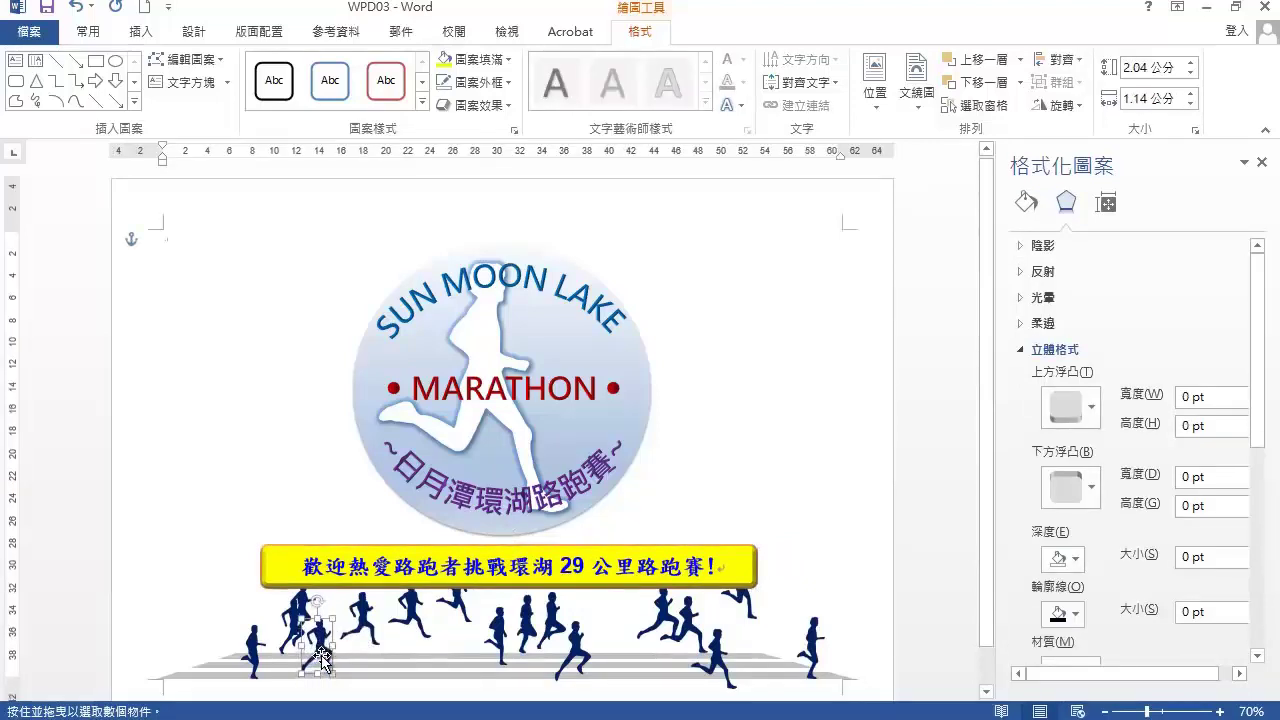
pyautogui.click(573, 650)
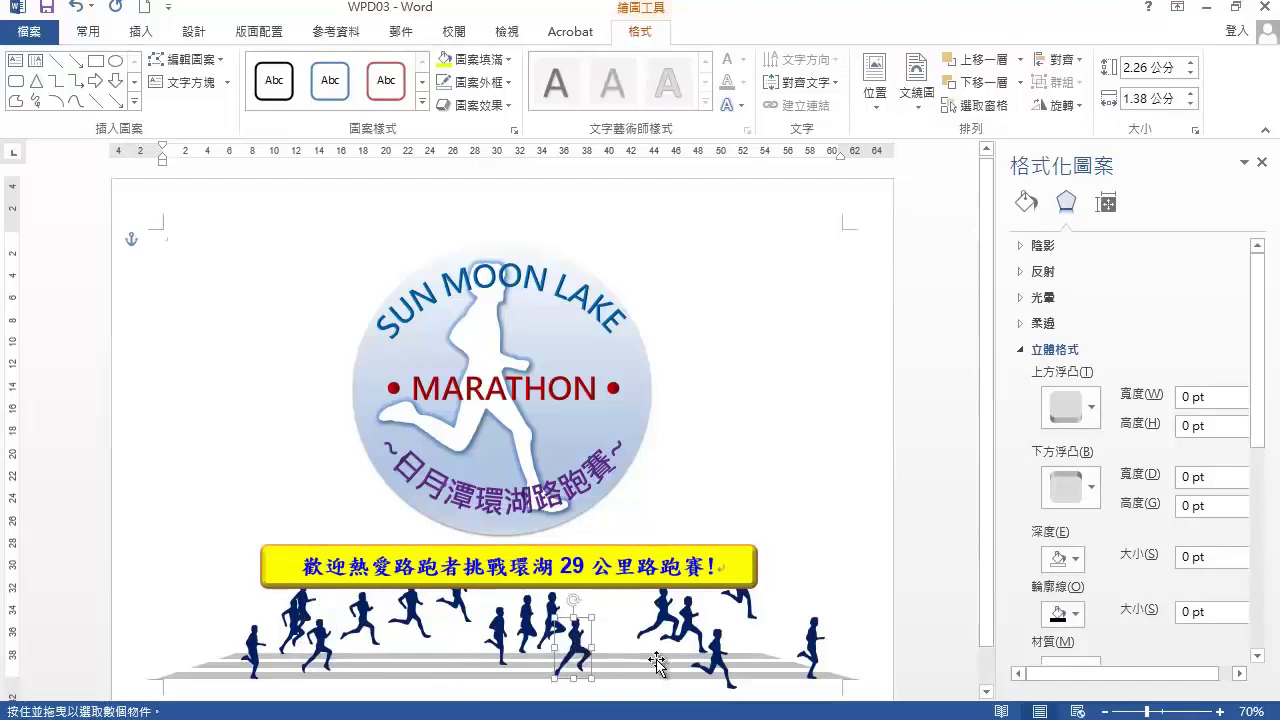
pyautogui.click(722, 668)
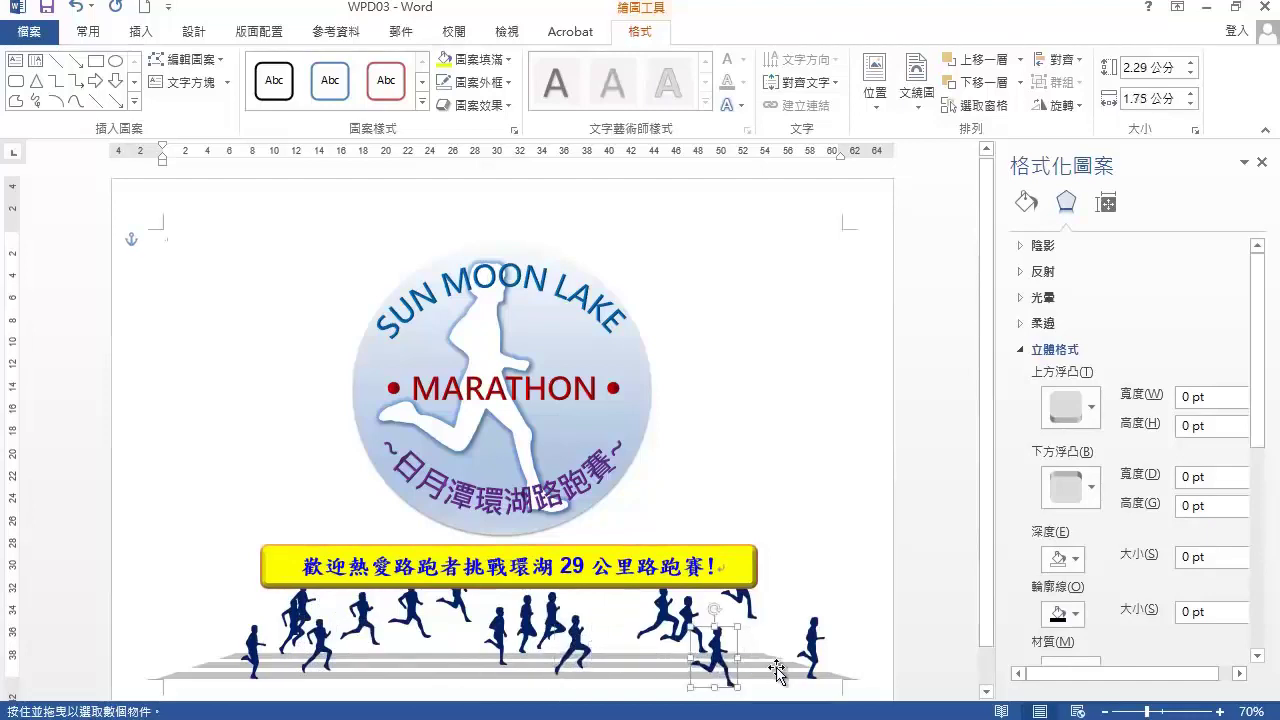
pyautogui.press('Up')
pyautogui.press('Up')
pyautogui.press('Up')
pyautogui.press('Up')
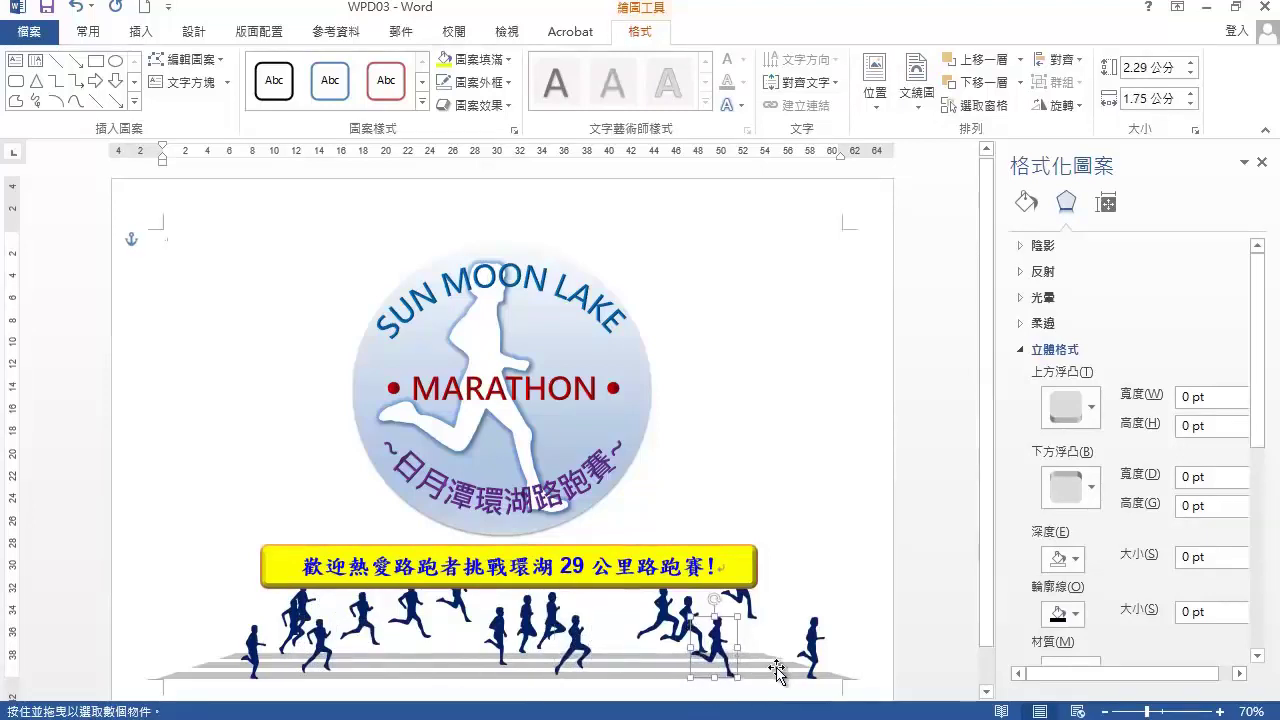
pyautogui.press('Up')
pyautogui.press('Up')
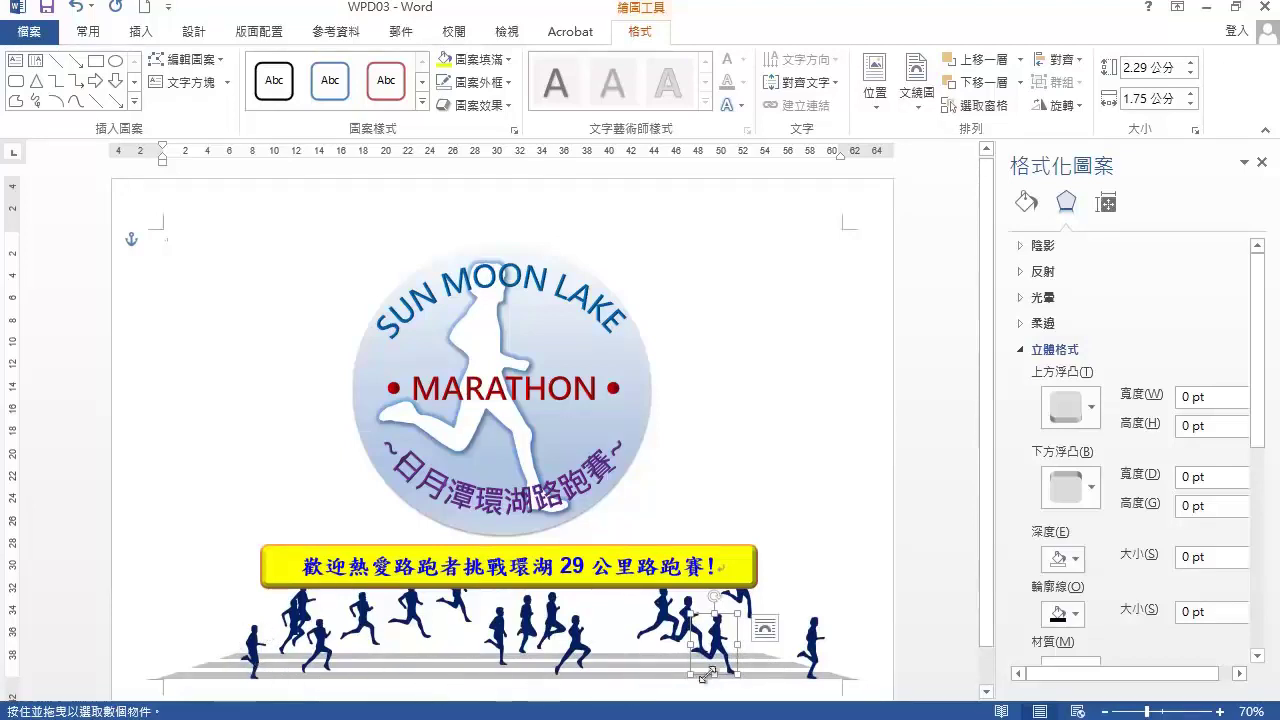
pyautogui.click(742, 677)
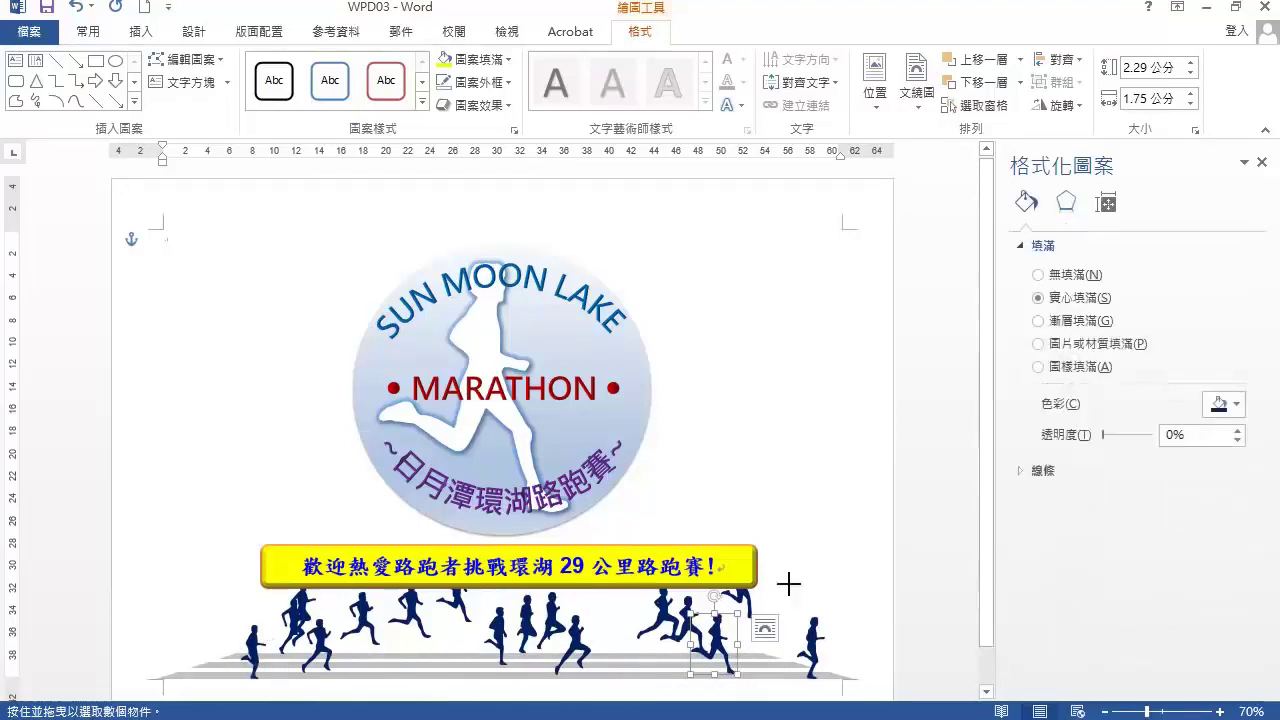
pyautogui.click(790, 594)
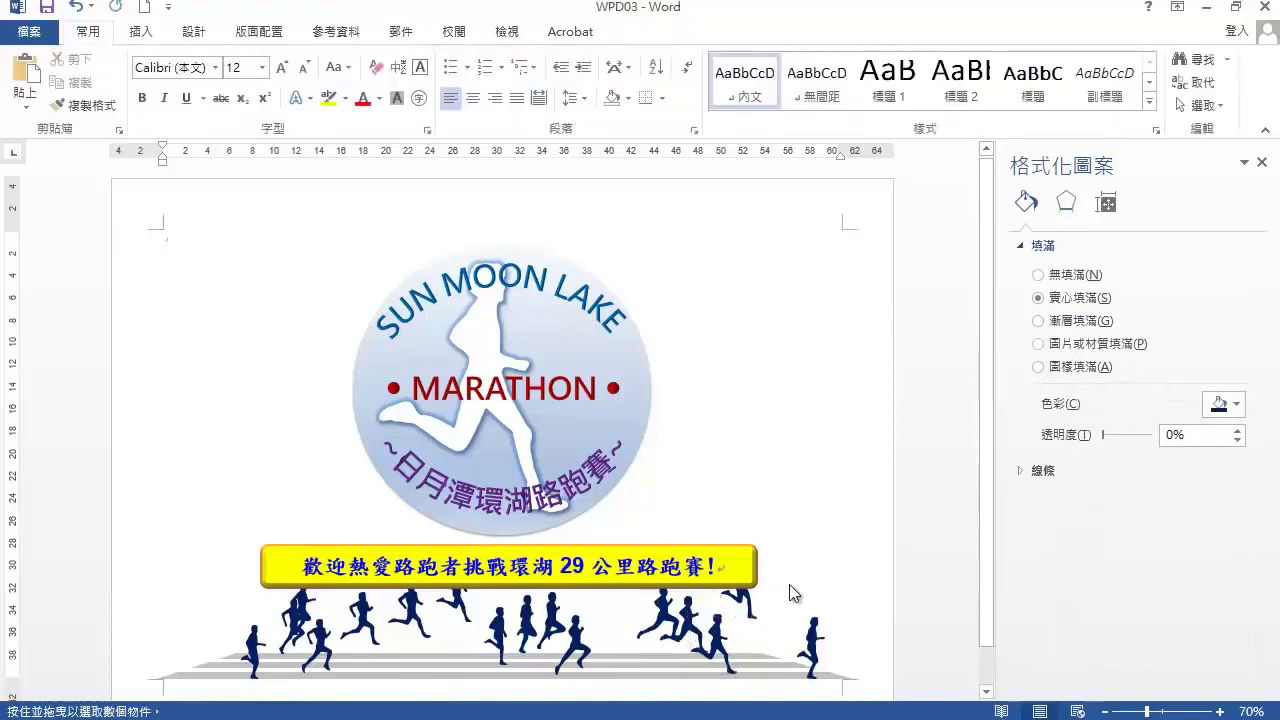
# - Box-select the runners with Select Objects, then Shift-add the two missed runners
pyautogui.click(1205, 108)
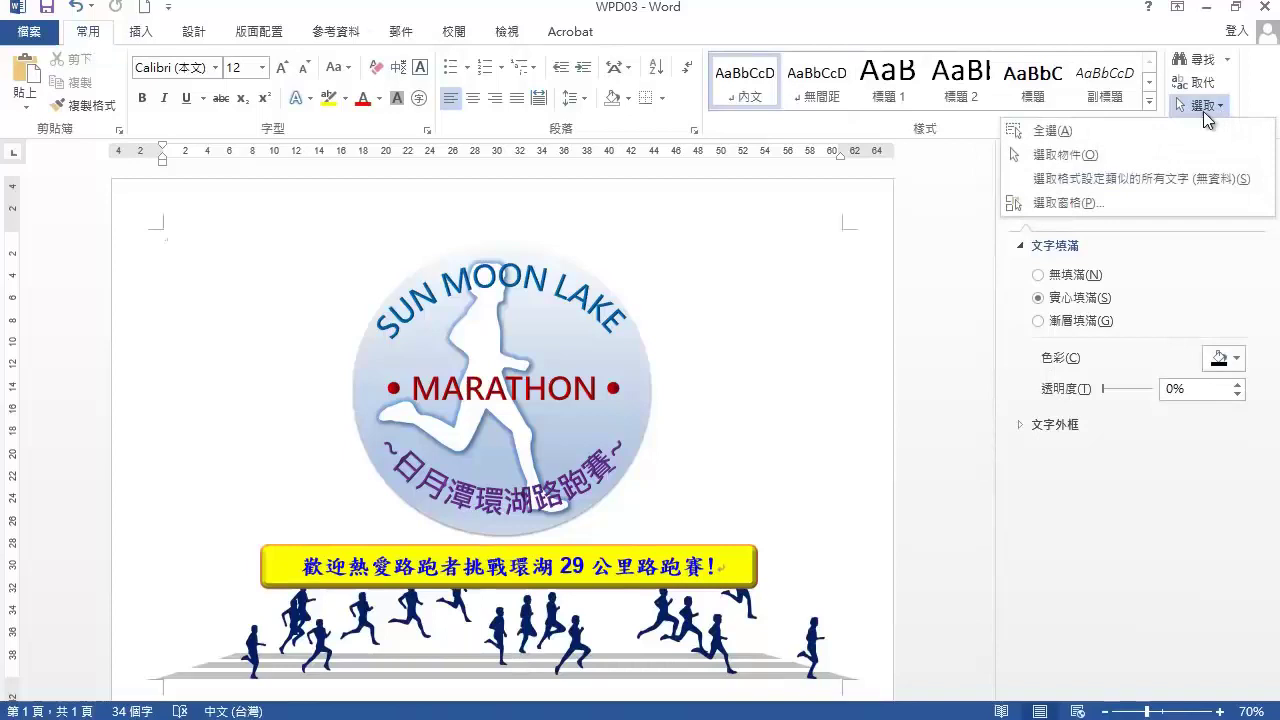
pyautogui.click(1089, 160)
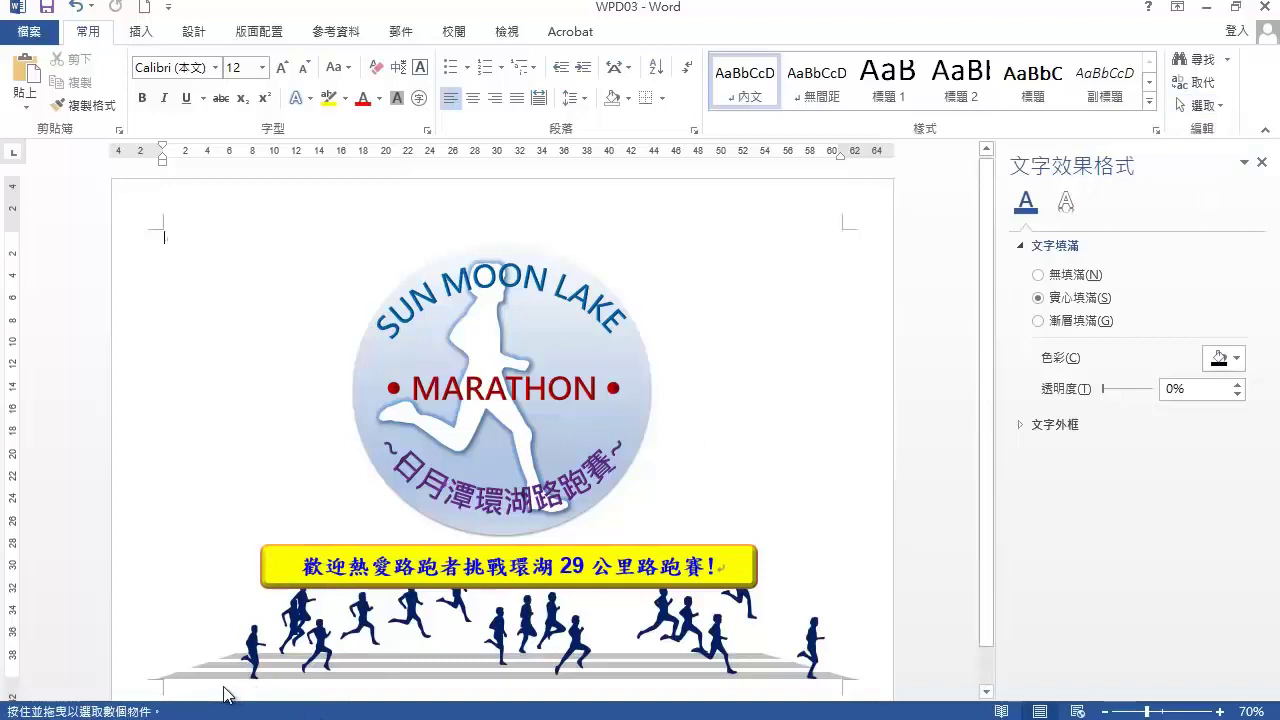
pyautogui.scroll(-1, 224, 693)
pyautogui.moveTo(222, 645)
pyautogui.mouseDown()
pyautogui.moveTo(299, 554)
pyautogui.moveTo(879, 516)
pyautogui.moveTo(874, 525)
pyautogui.mouseUp()
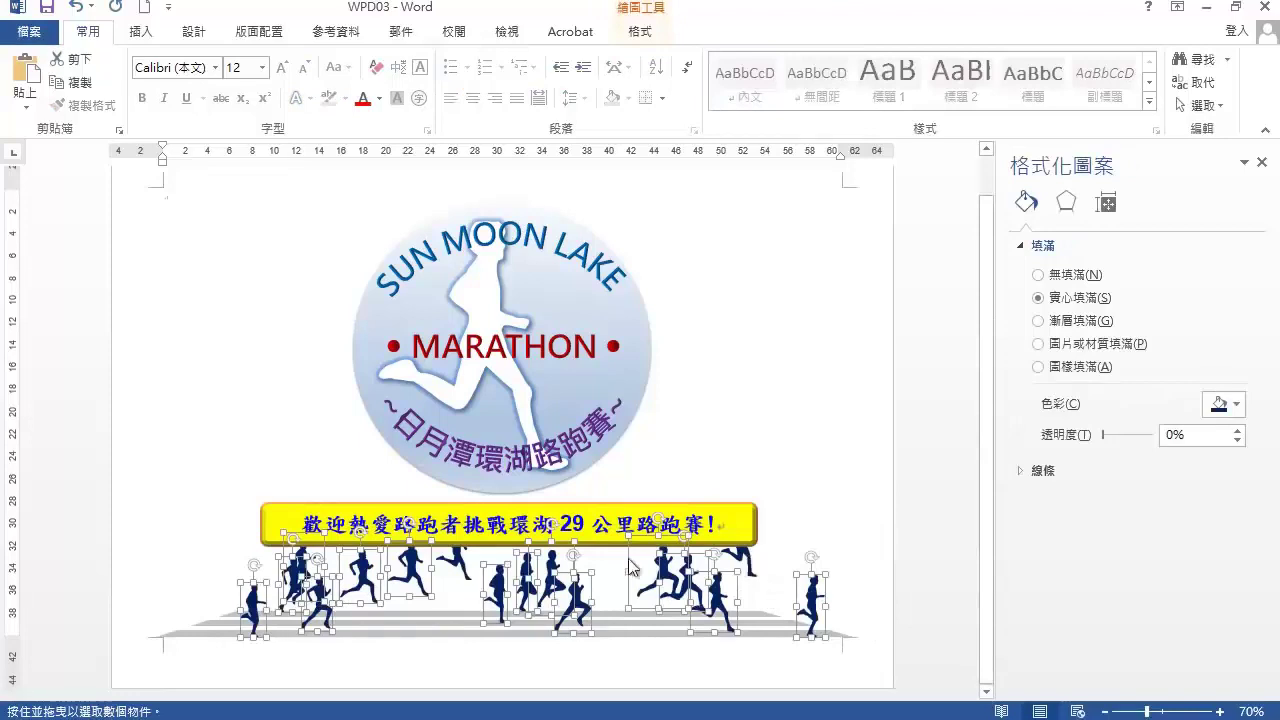
pyautogui.keyDown('shift'); pyautogui.click(460, 570); pyautogui.keyUp('shift')
pyautogui.keyDown('shift'); pyautogui.click(747, 565); pyautogui.keyUp('shift')
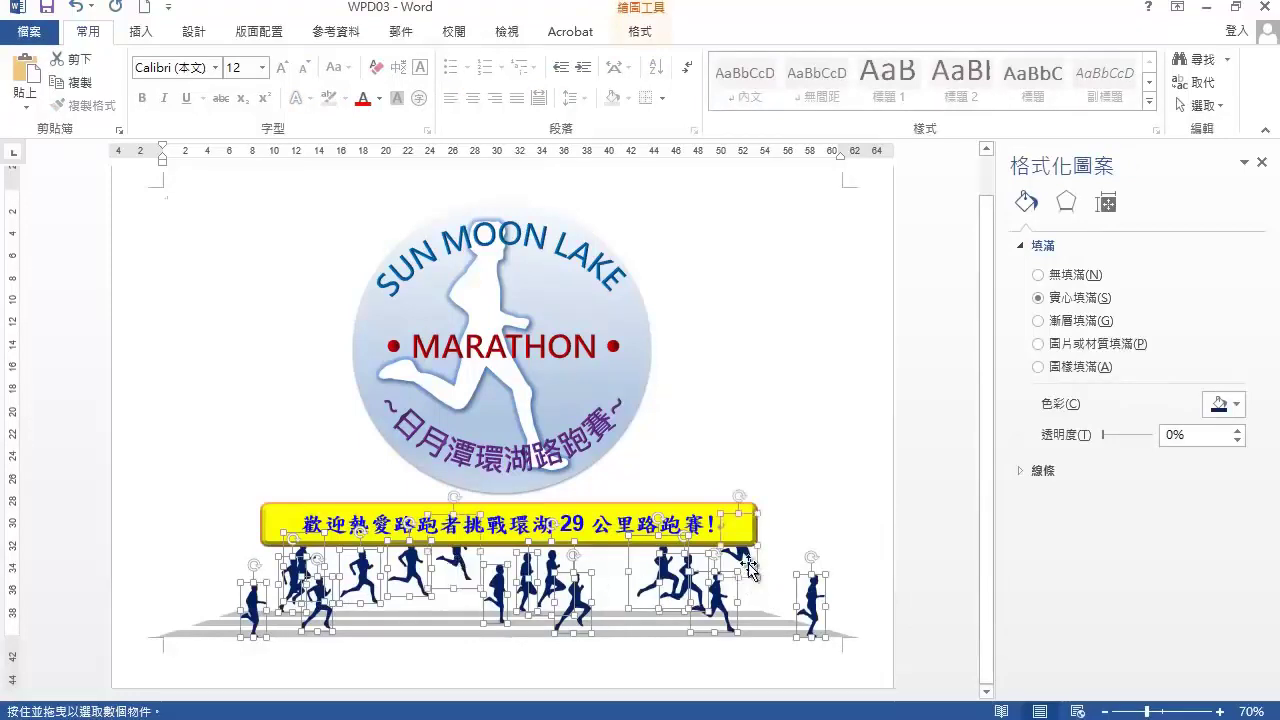
# - Align the runners' bottoms, distribute them horizontally, and group them into one object
pyautogui.click(645, 33)
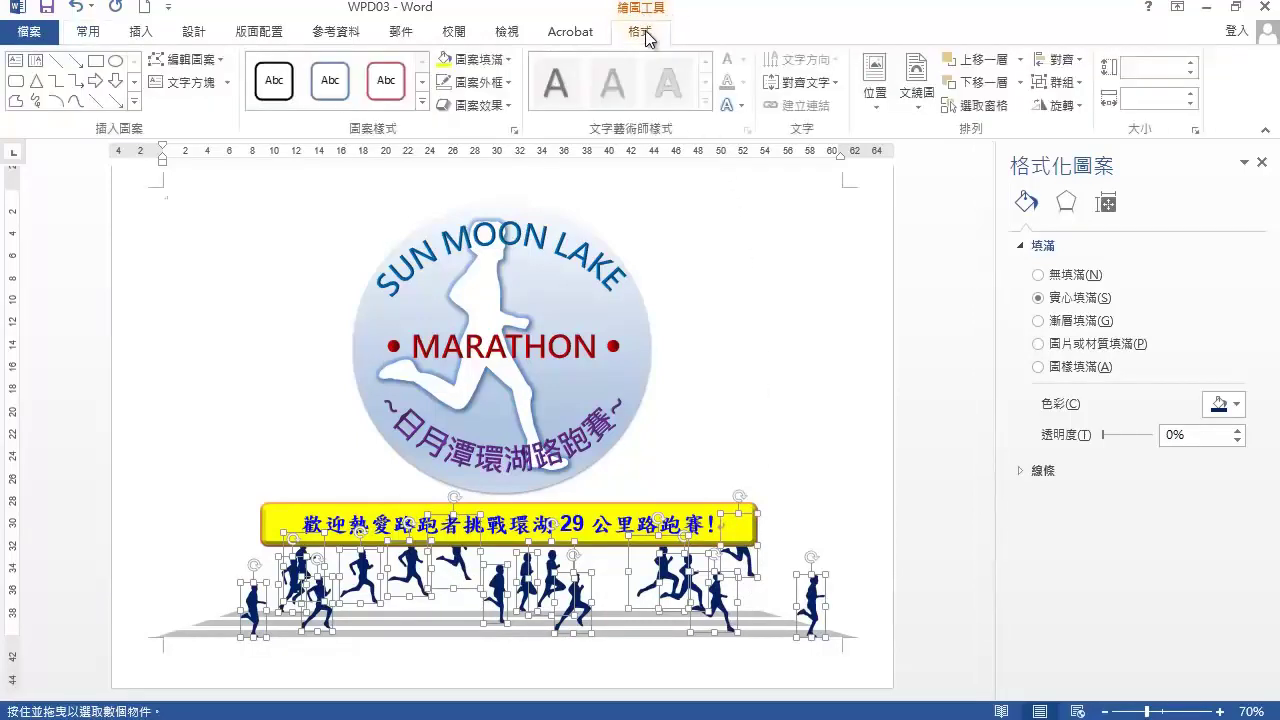
pyautogui.click(1082, 62)
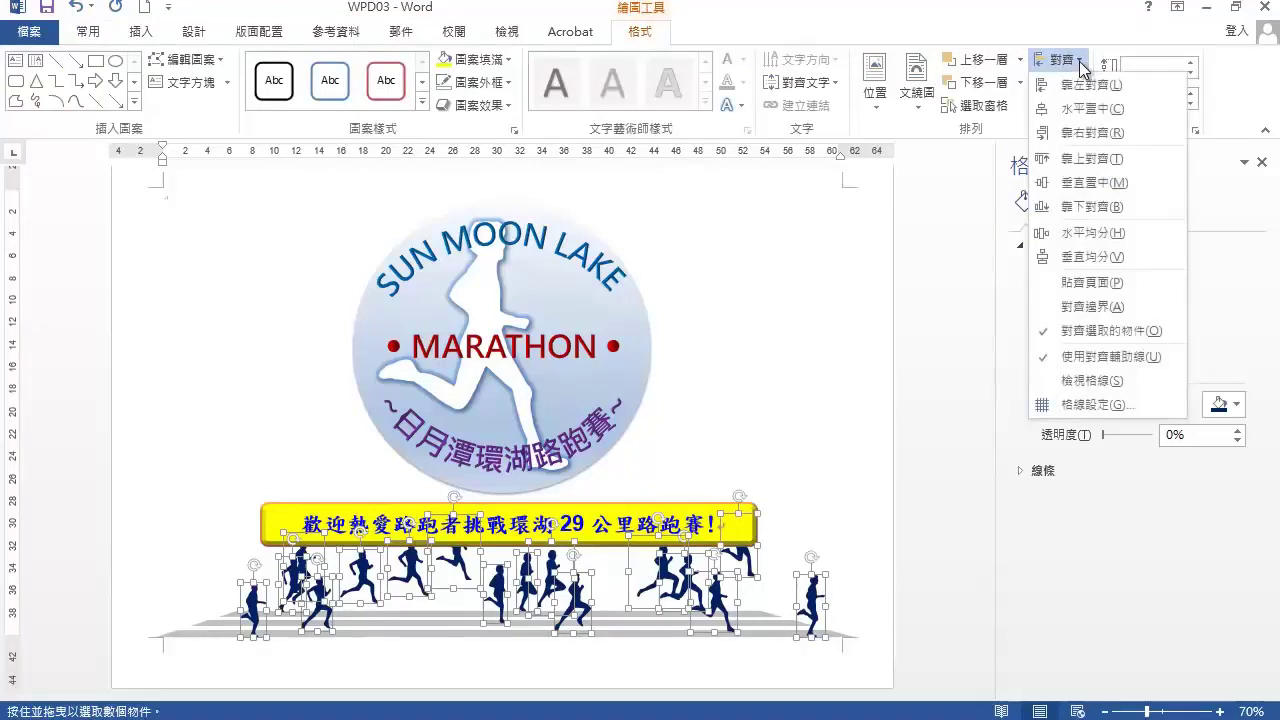
pyautogui.click(1131, 207)
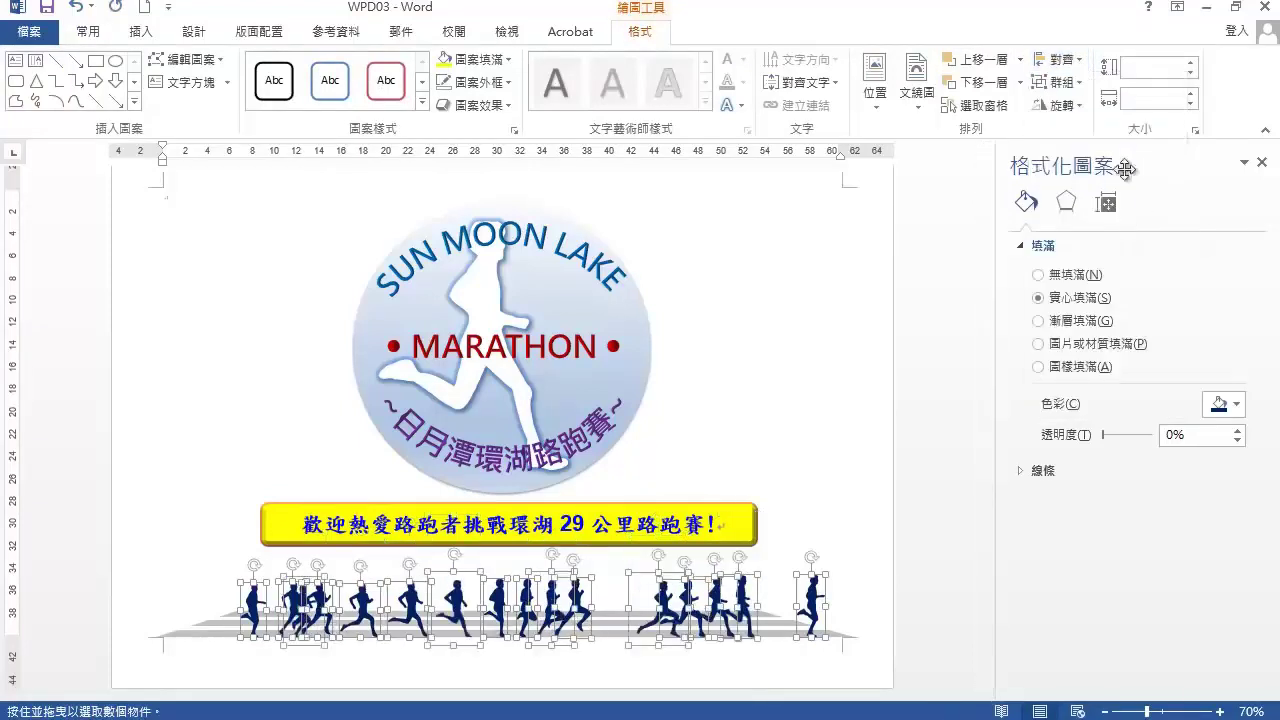
pyautogui.click(1082, 62)
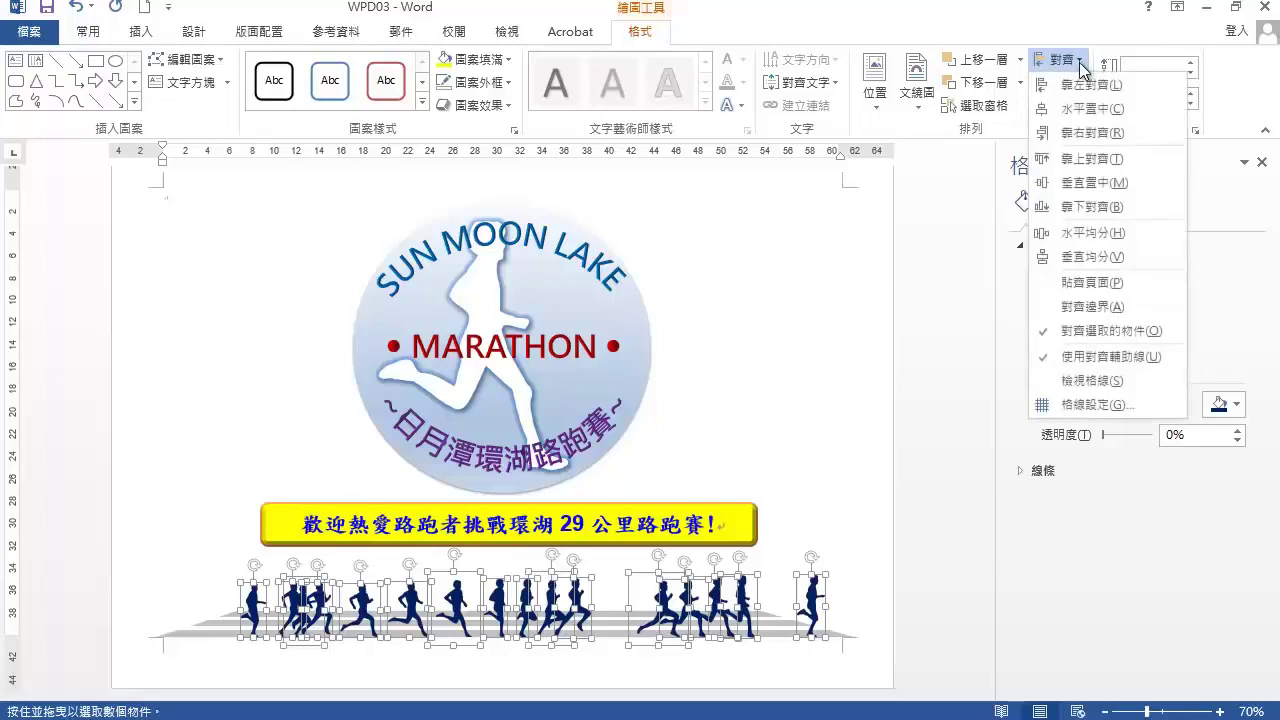
pyautogui.click(1092, 232)
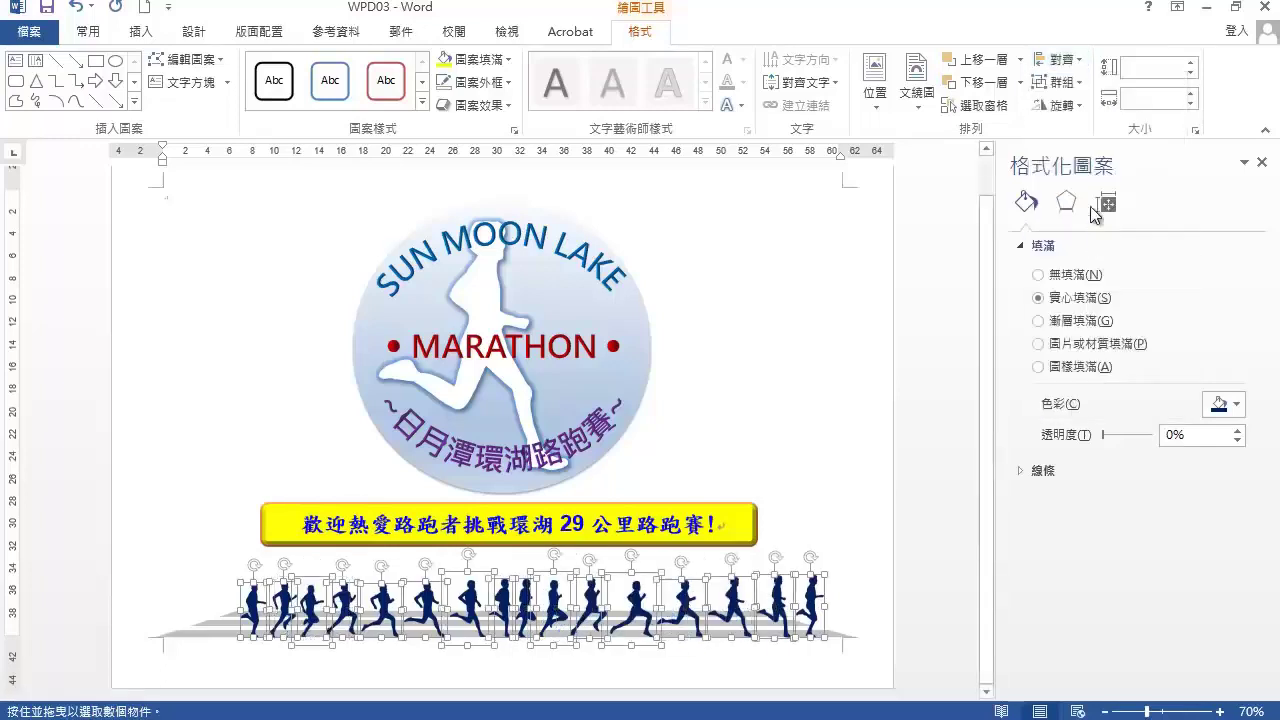
pyautogui.click(1083, 89)
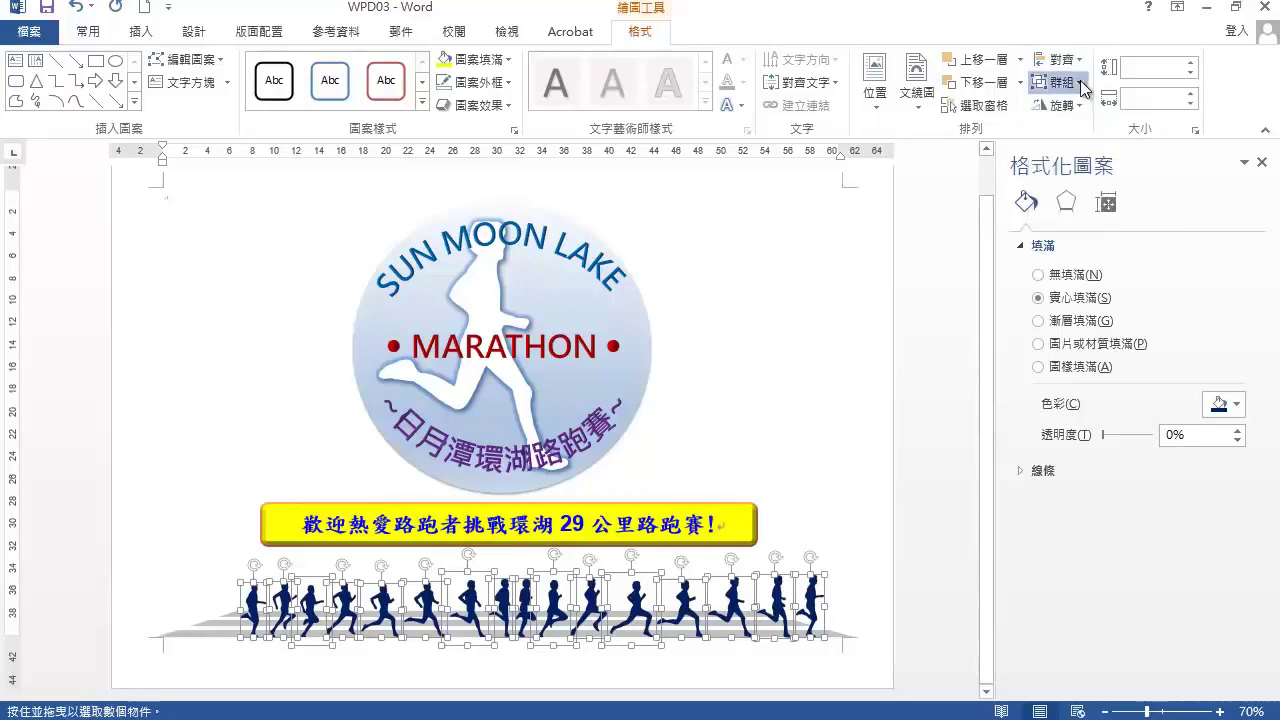
pyautogui.click(1078, 106)
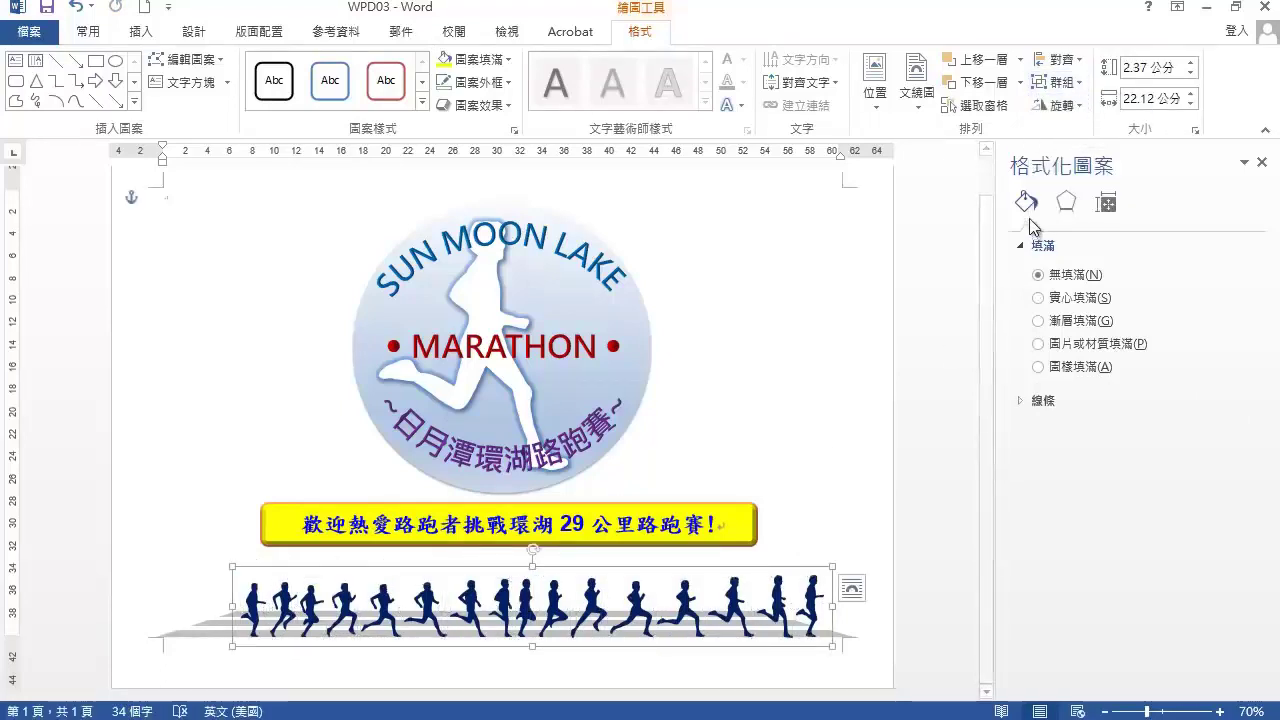
# - Enter 選手 as the Alt Text description of the grouped runners
pyautogui.click(1106, 204)
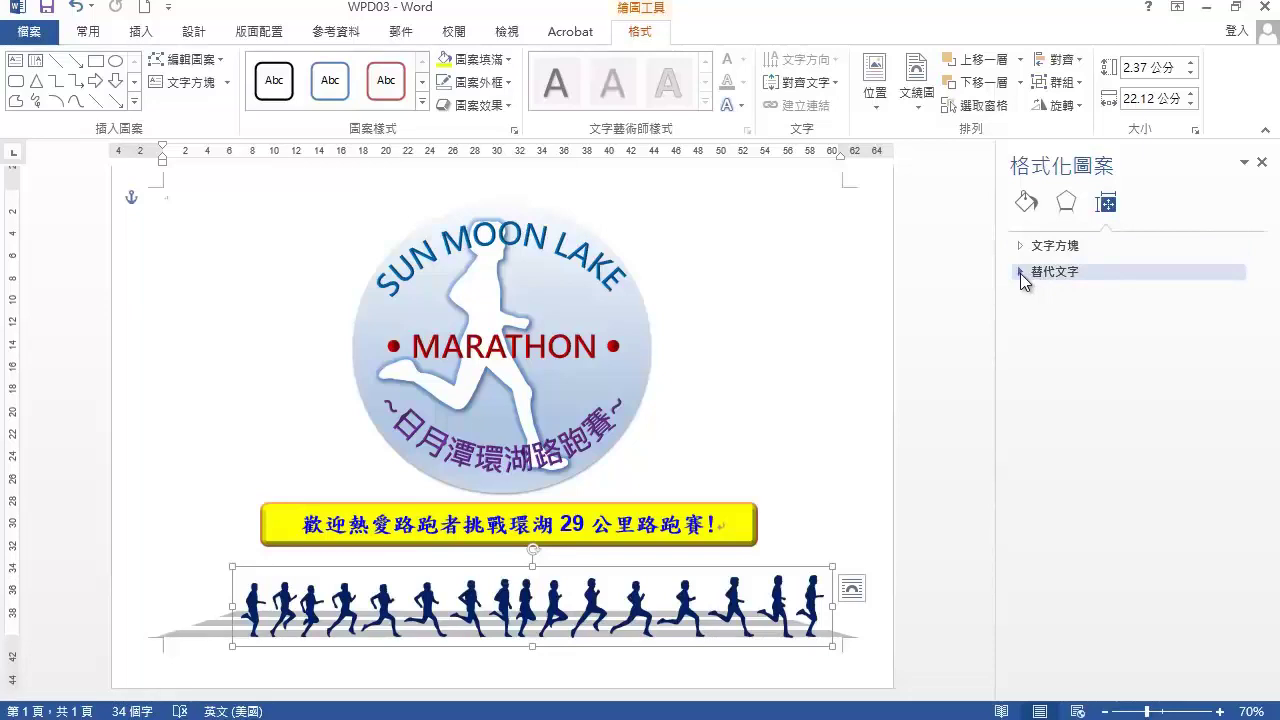
pyautogui.click(1020, 273)
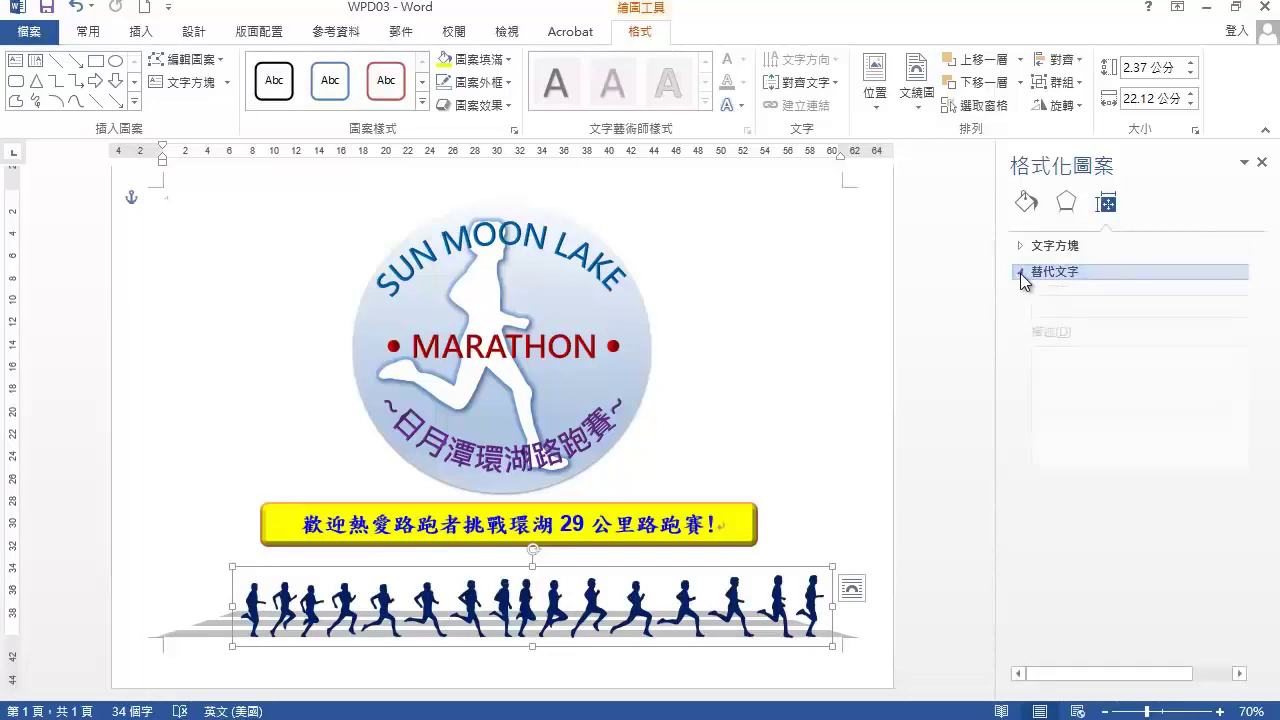
pyautogui.click(1043, 376)
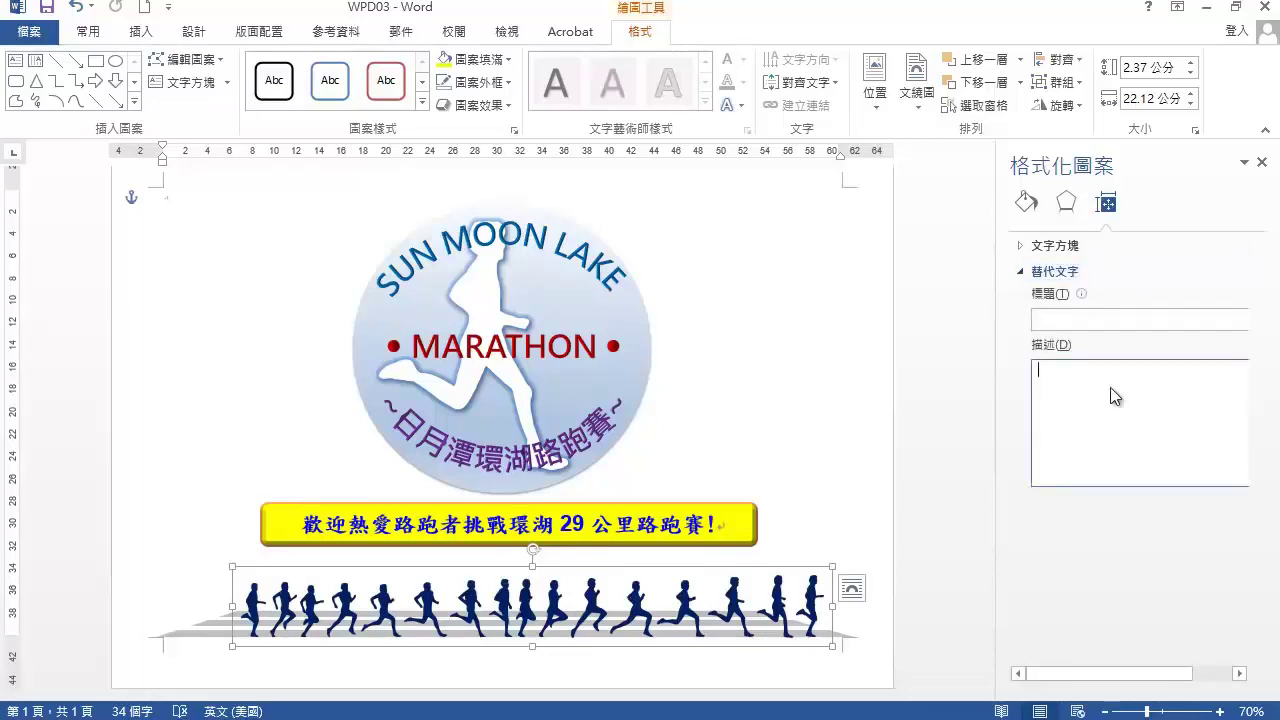
pyautogui.write('選手')
# - Insert the WPDLIN picture from the C: drive's WP03 folder into the poster
pyautogui.click(142, 32)
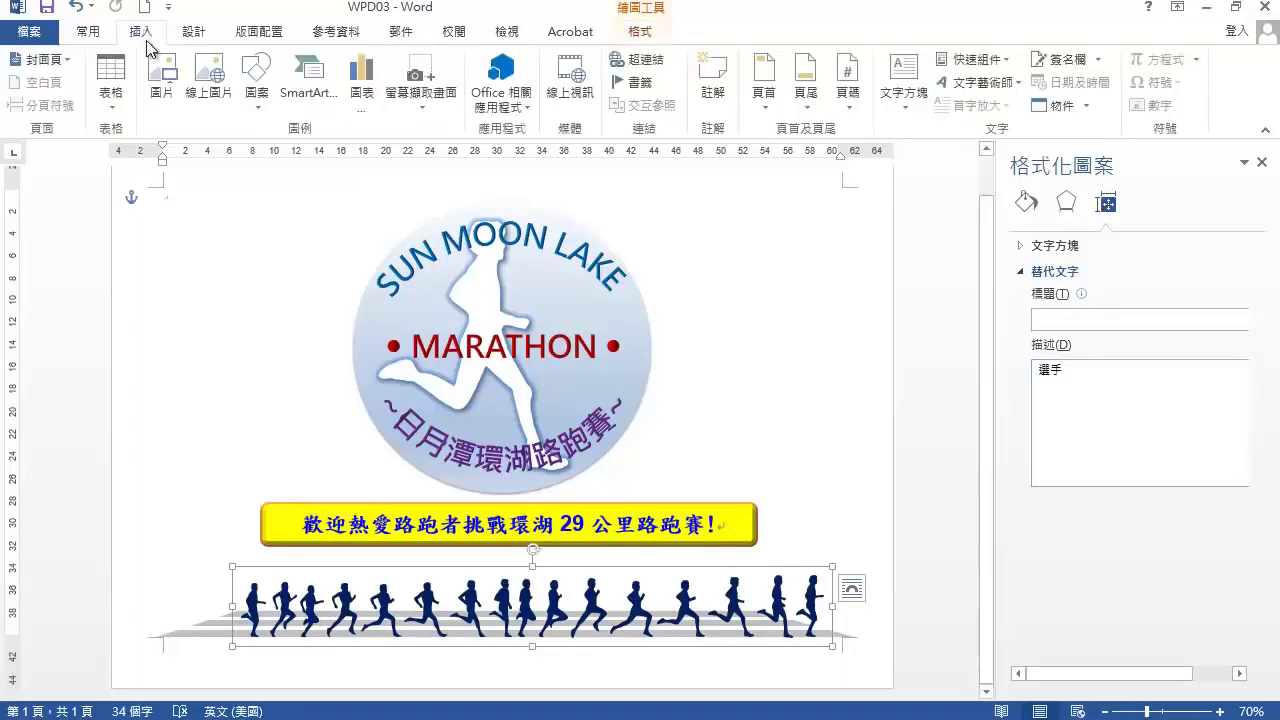
pyautogui.click(165, 78)
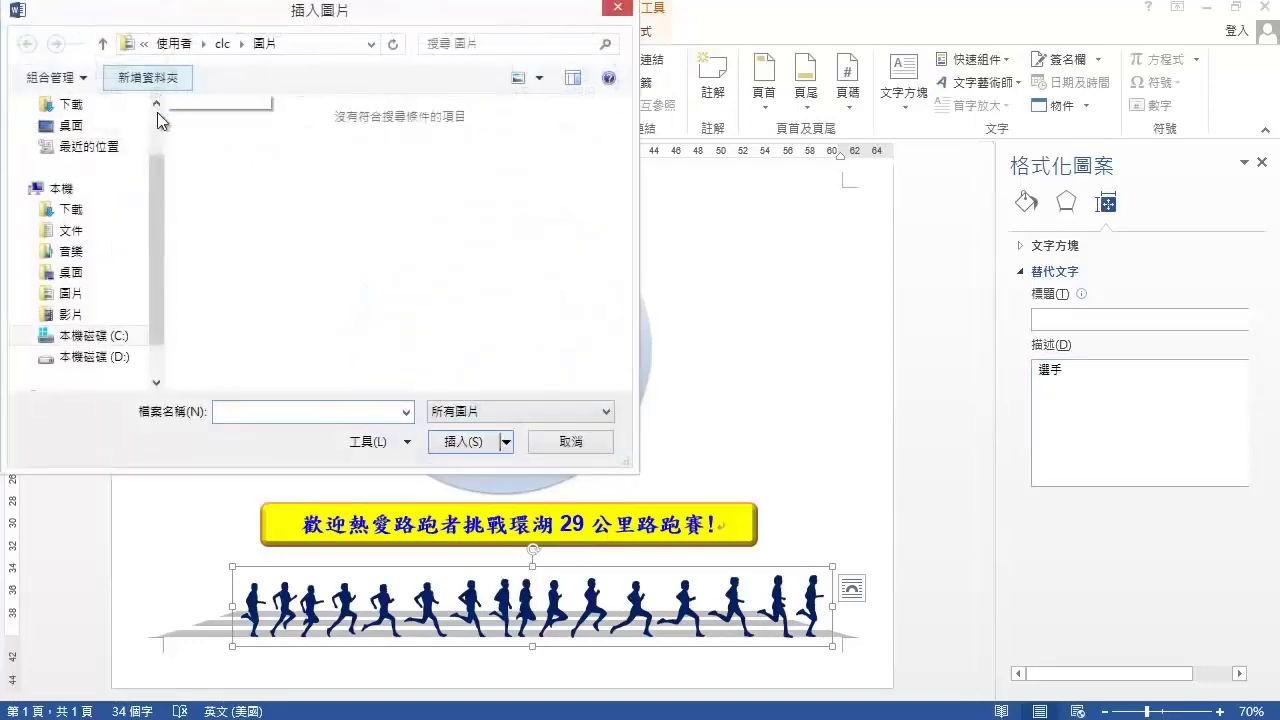
pyautogui.click(136, 336)
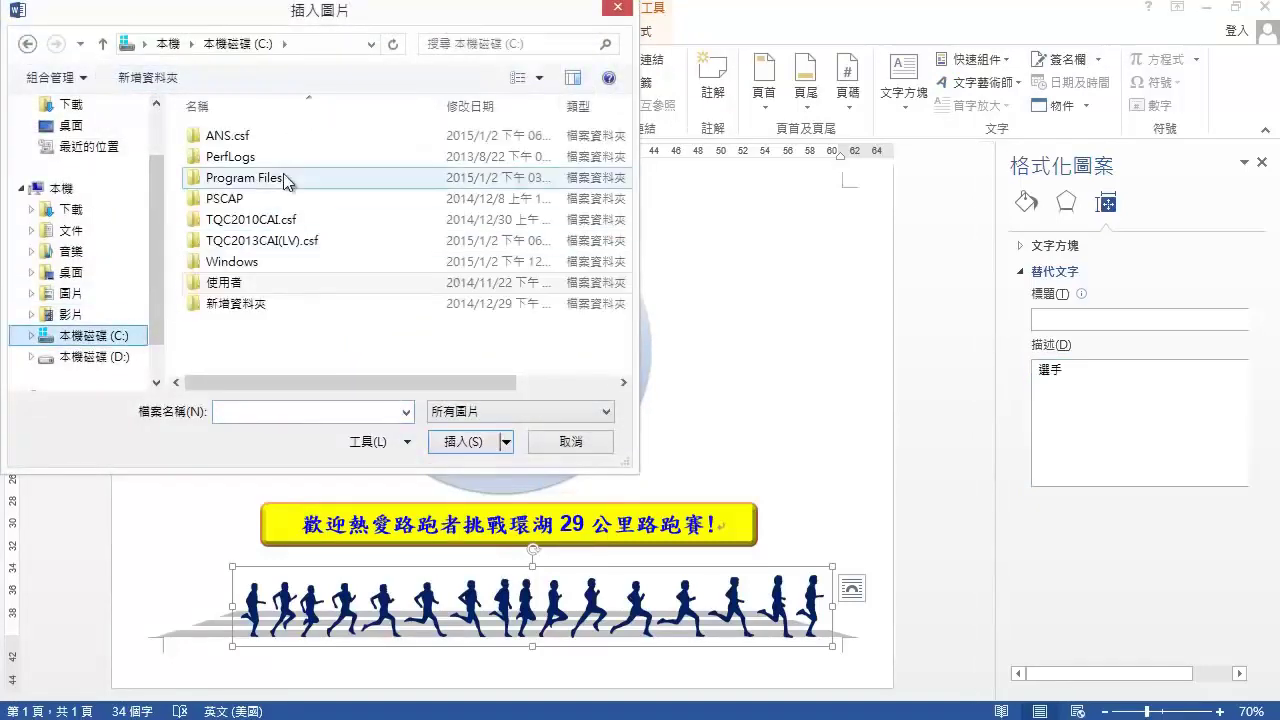
pyautogui.doubleClick(289, 137)
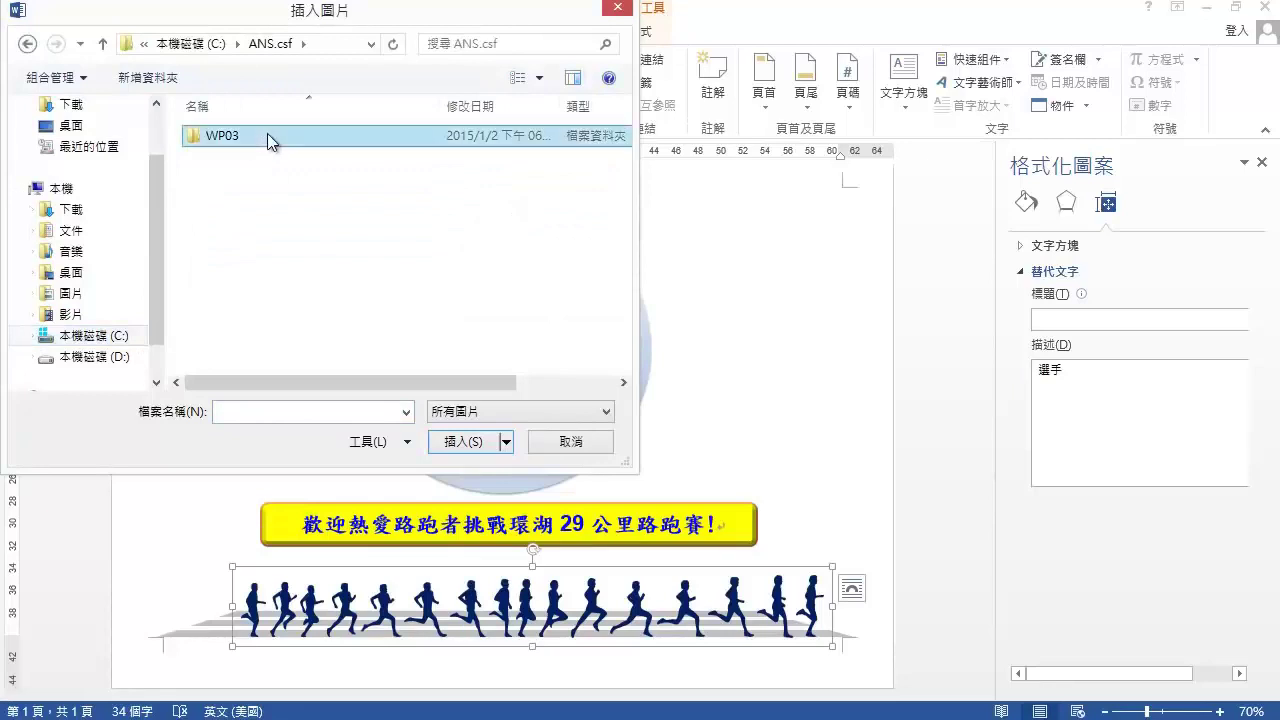
pyautogui.doubleClick(267, 133)
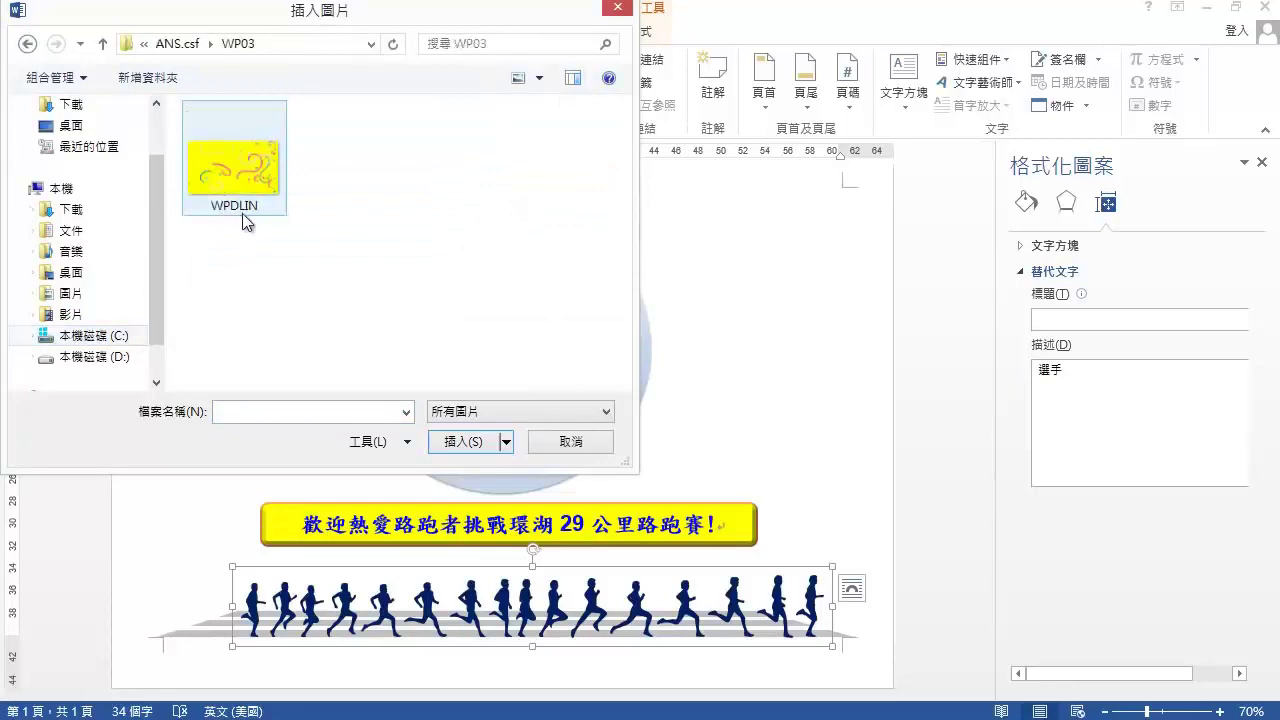
pyautogui.click(261, 183)
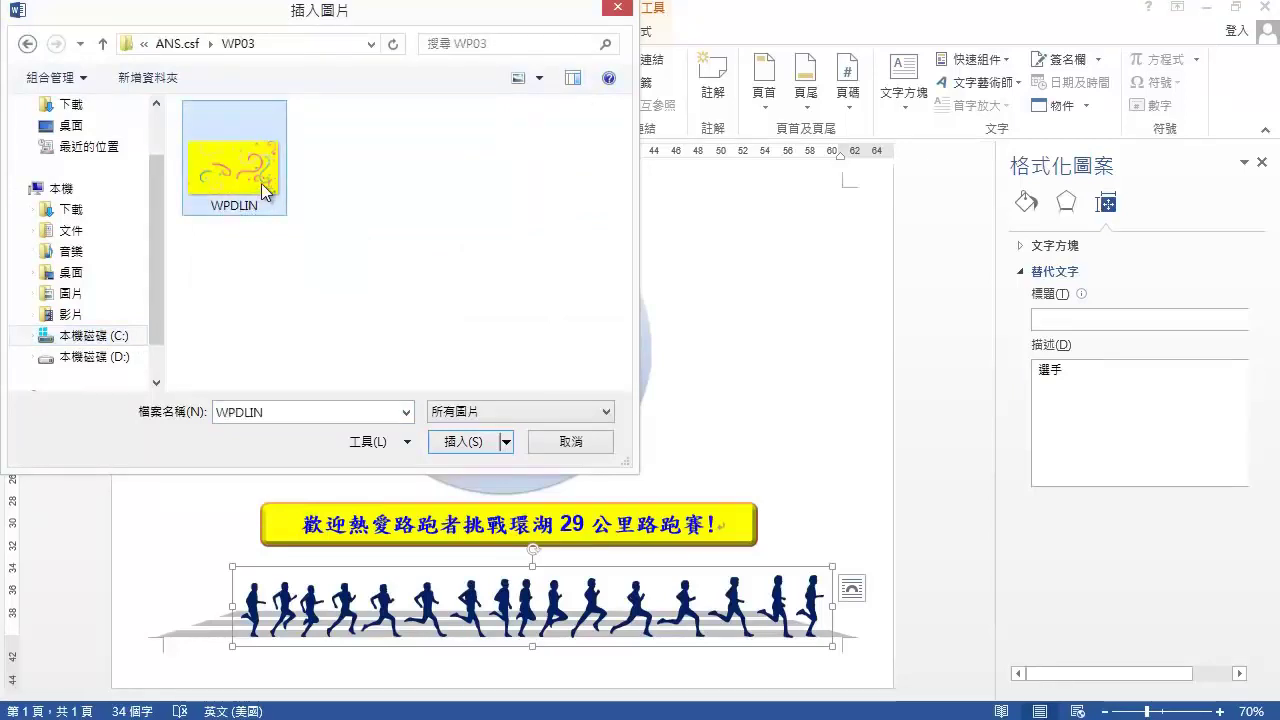
pyautogui.click(475, 447)
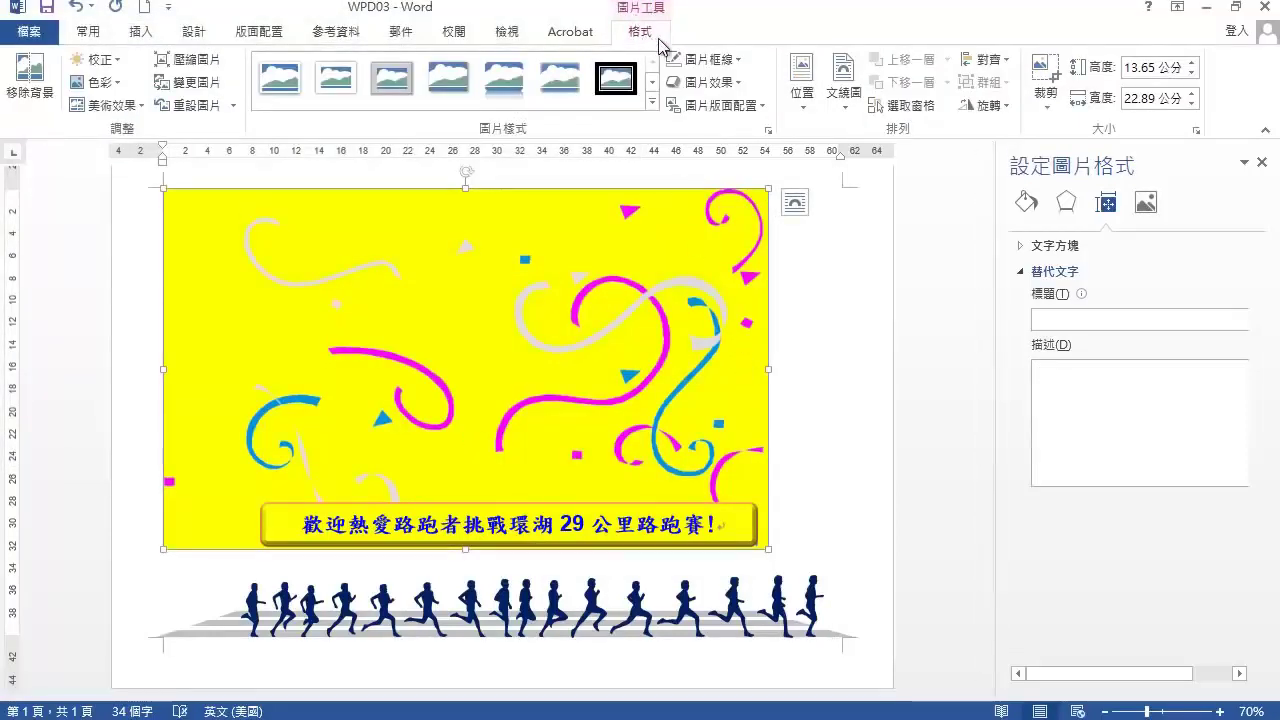
# - Unlock the aspect ratio, resize the confetti picture to 16 × 24 cm, and wrap it in front of text
pyautogui.click(1196, 131)
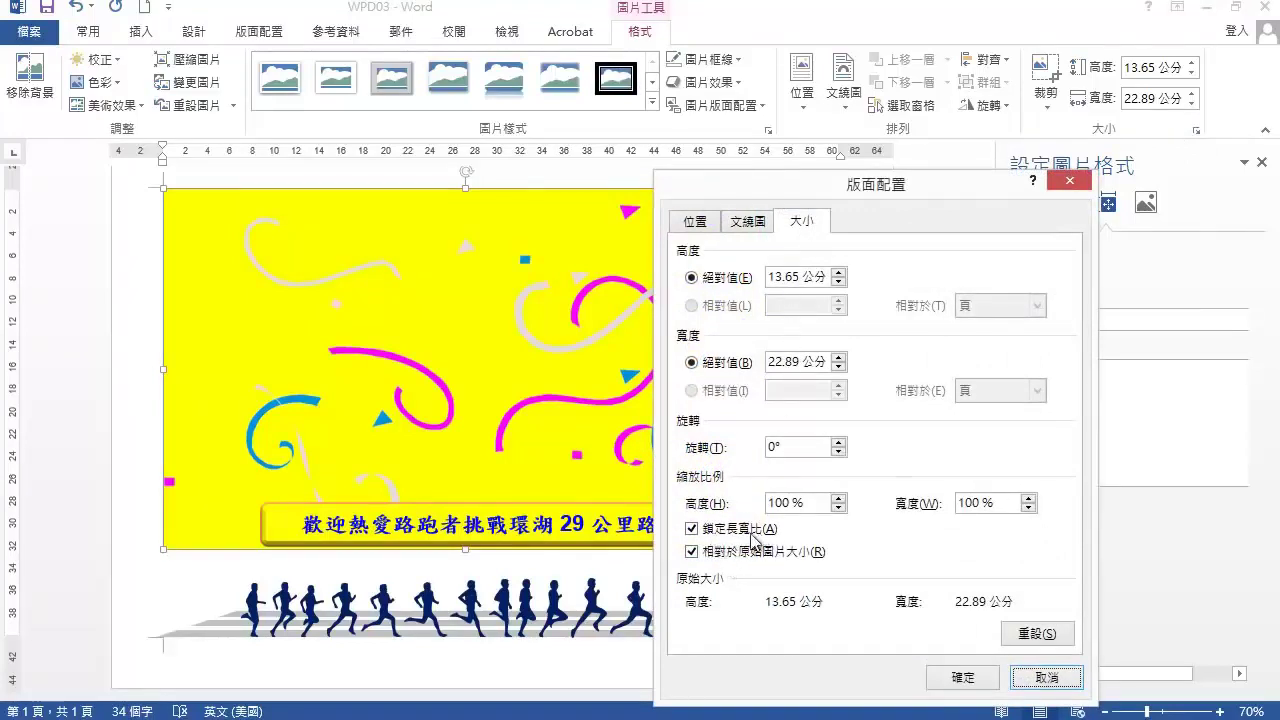
pyautogui.click(692, 530)
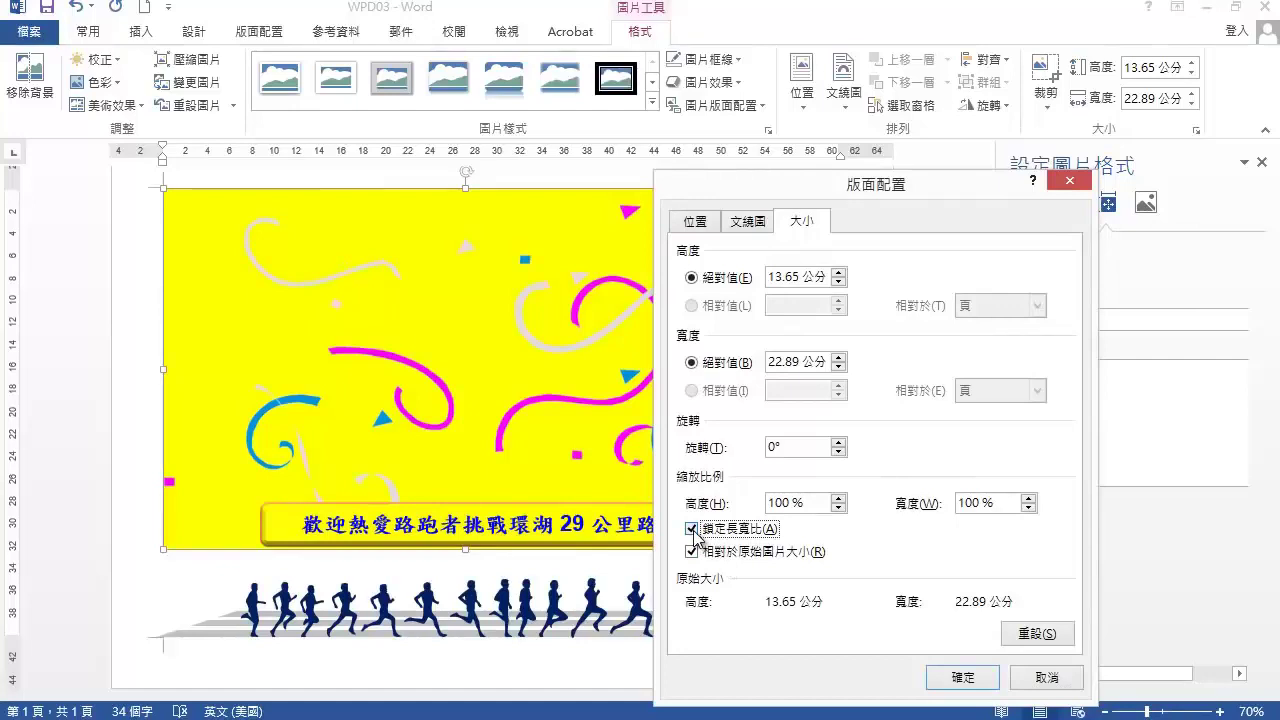
pyautogui.click(692, 277)
pyautogui.write('1')
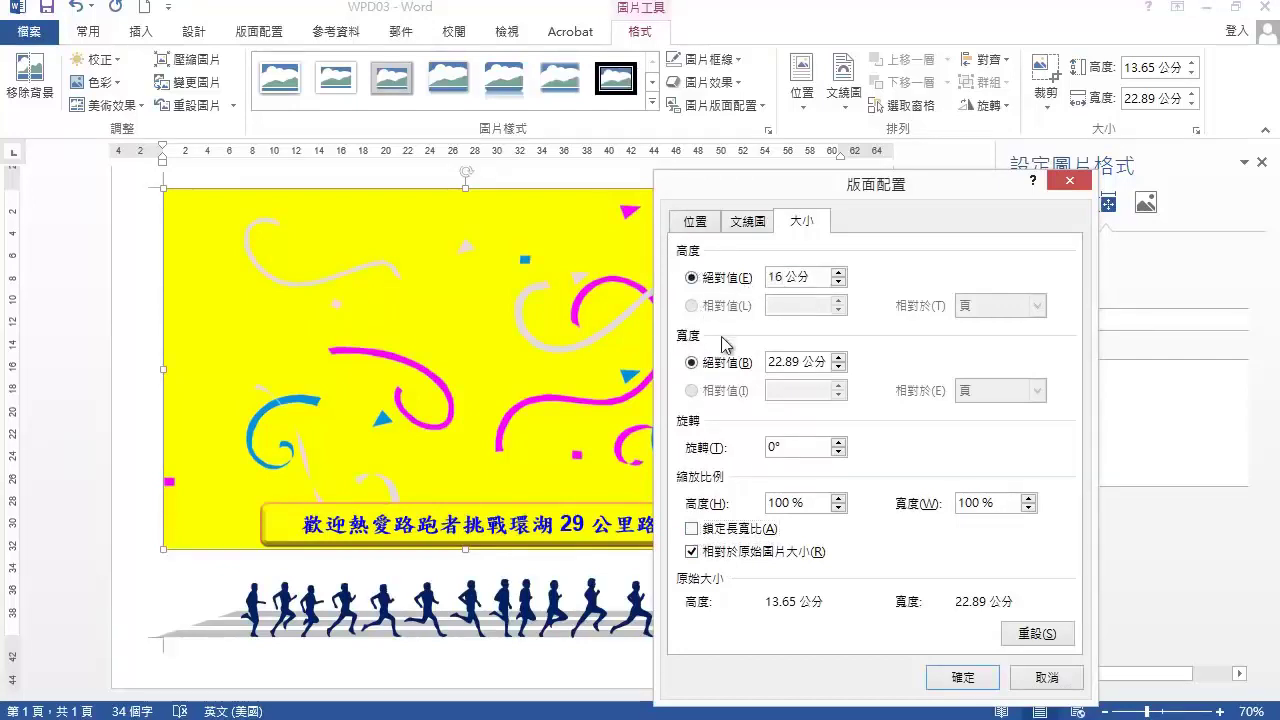
pyautogui.click(752, 366)
pyautogui.write('24')
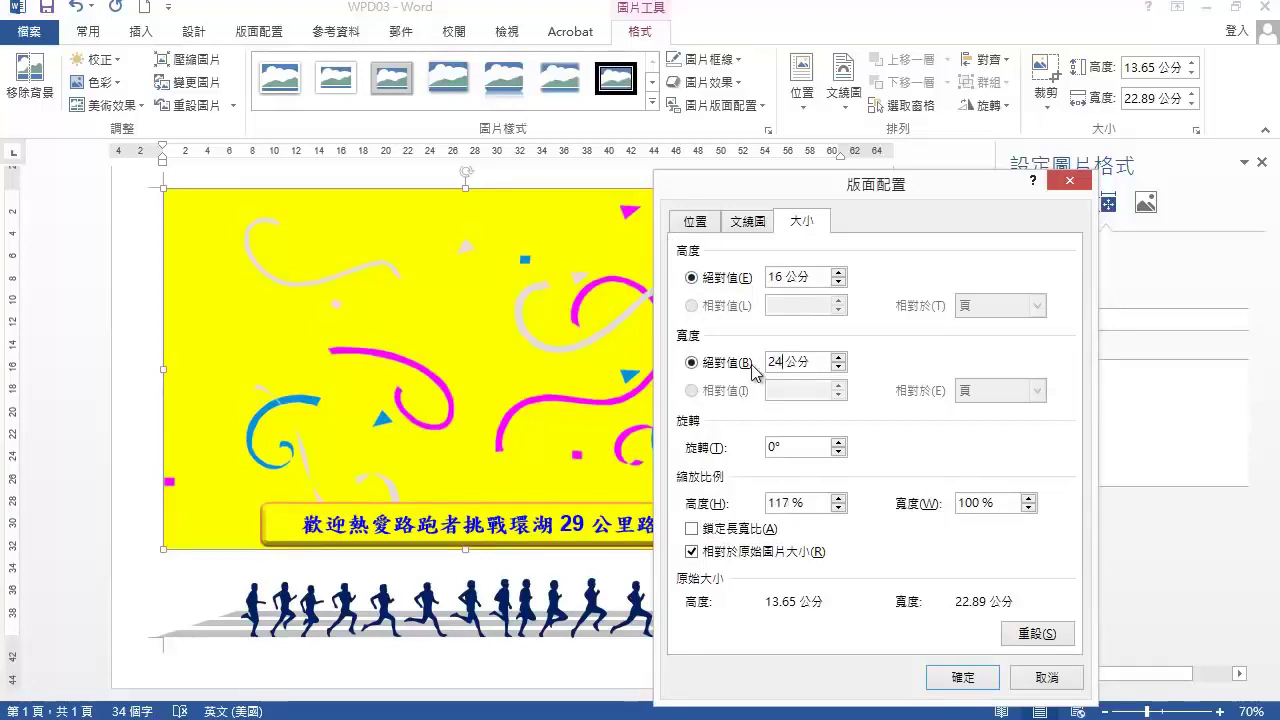
pyautogui.click(755, 222)
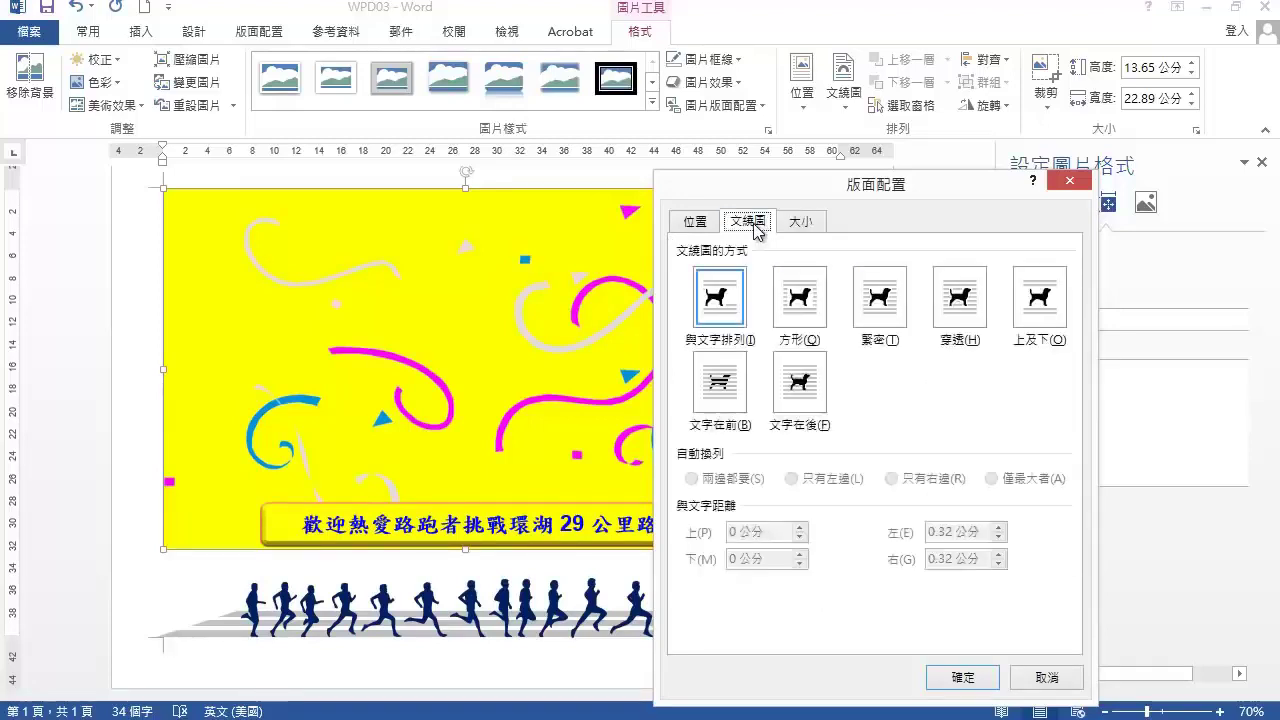
pyautogui.click(729, 397)
pyautogui.click(729, 397)
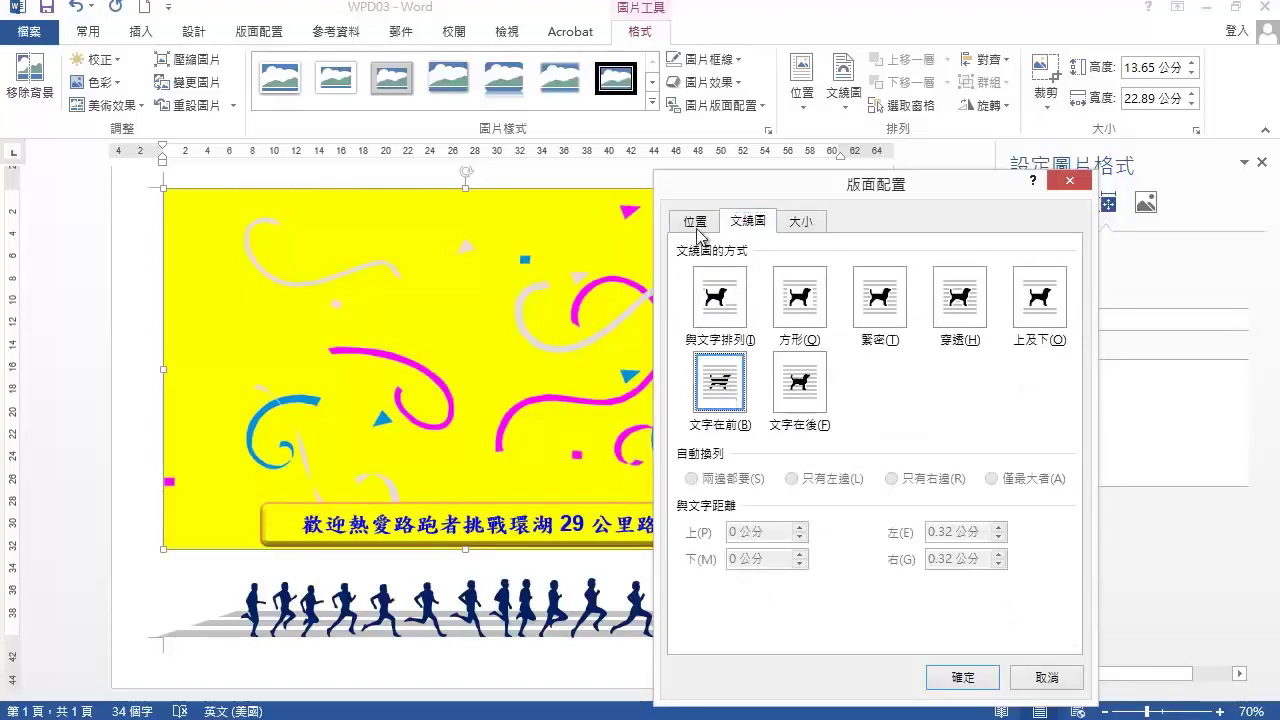
# - Centre the picture horizontally and vertically relative to the page and apply the layout
pyautogui.click(697, 223)
pyautogui.click(692, 278)
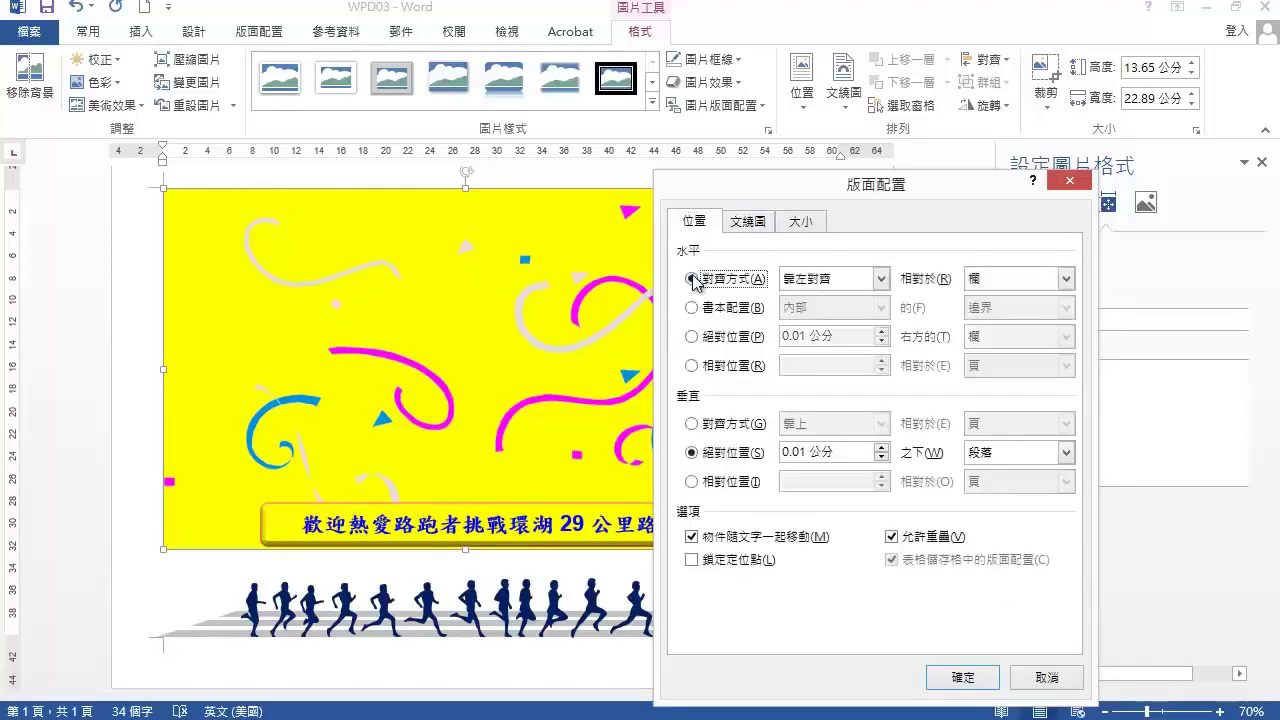
pyautogui.click(823, 278)
pyautogui.click(826, 313)
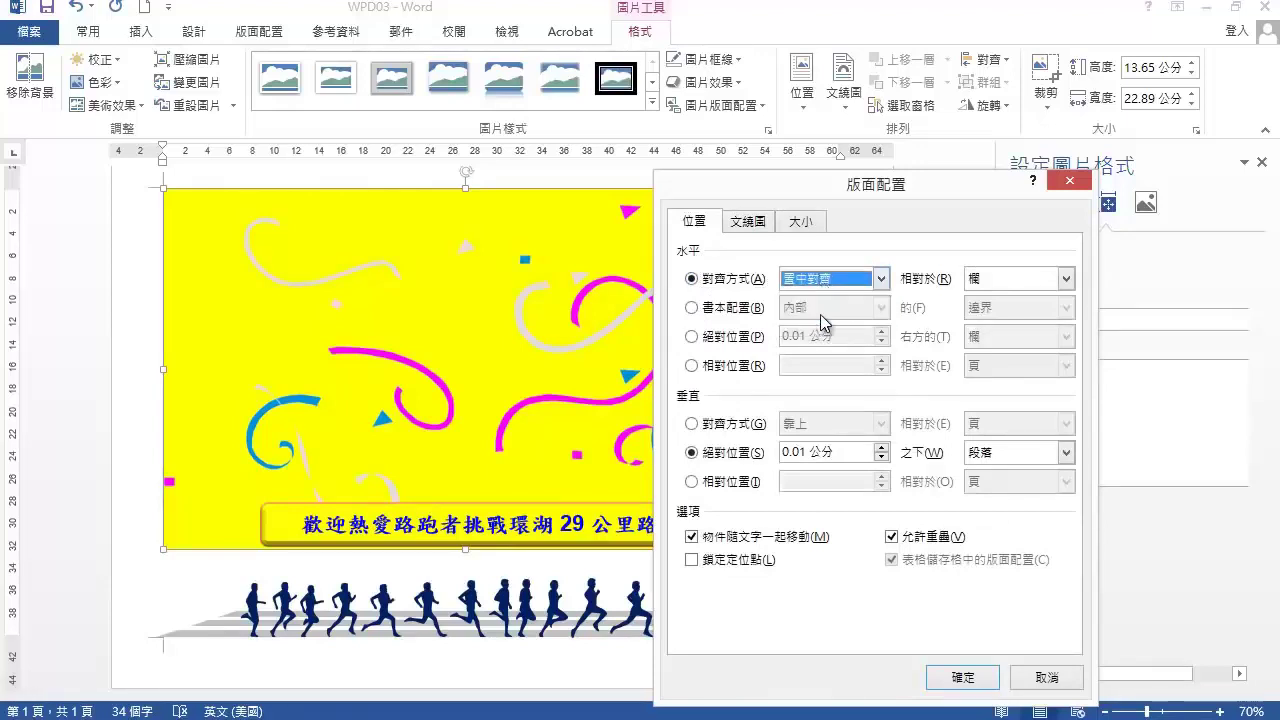
pyautogui.click(1032, 287)
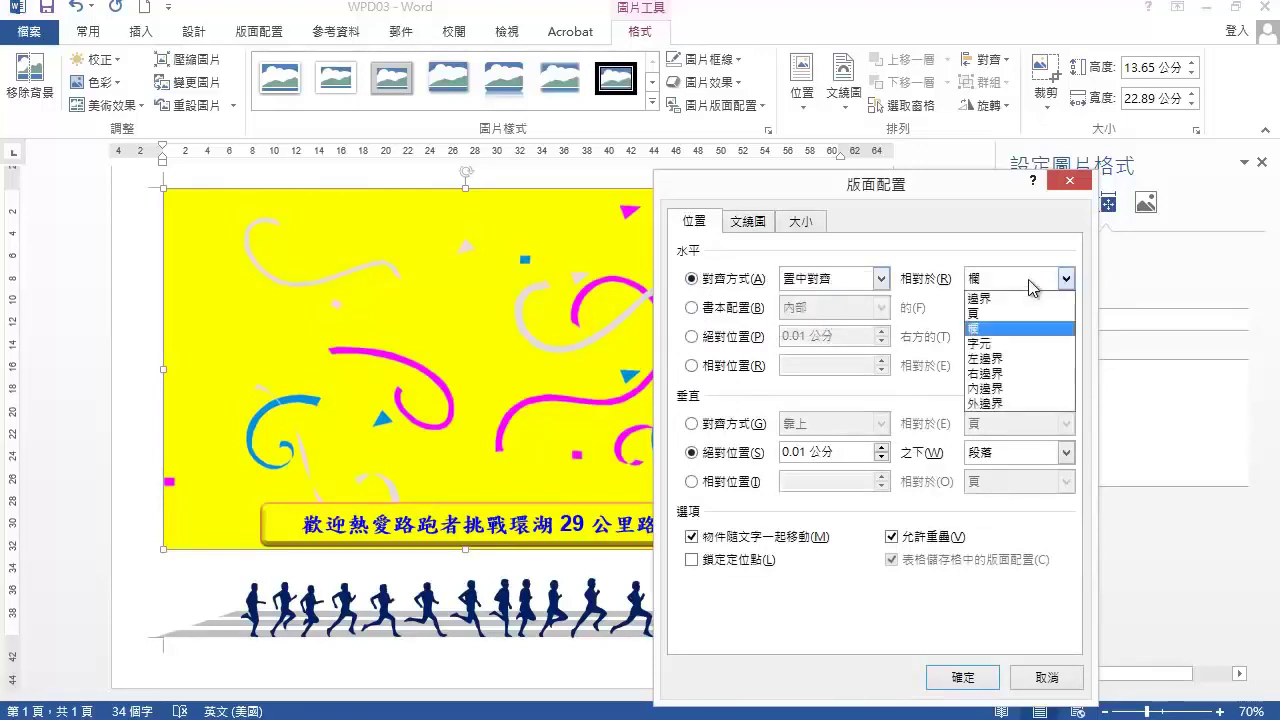
pyautogui.click(988, 313)
pyautogui.click(693, 425)
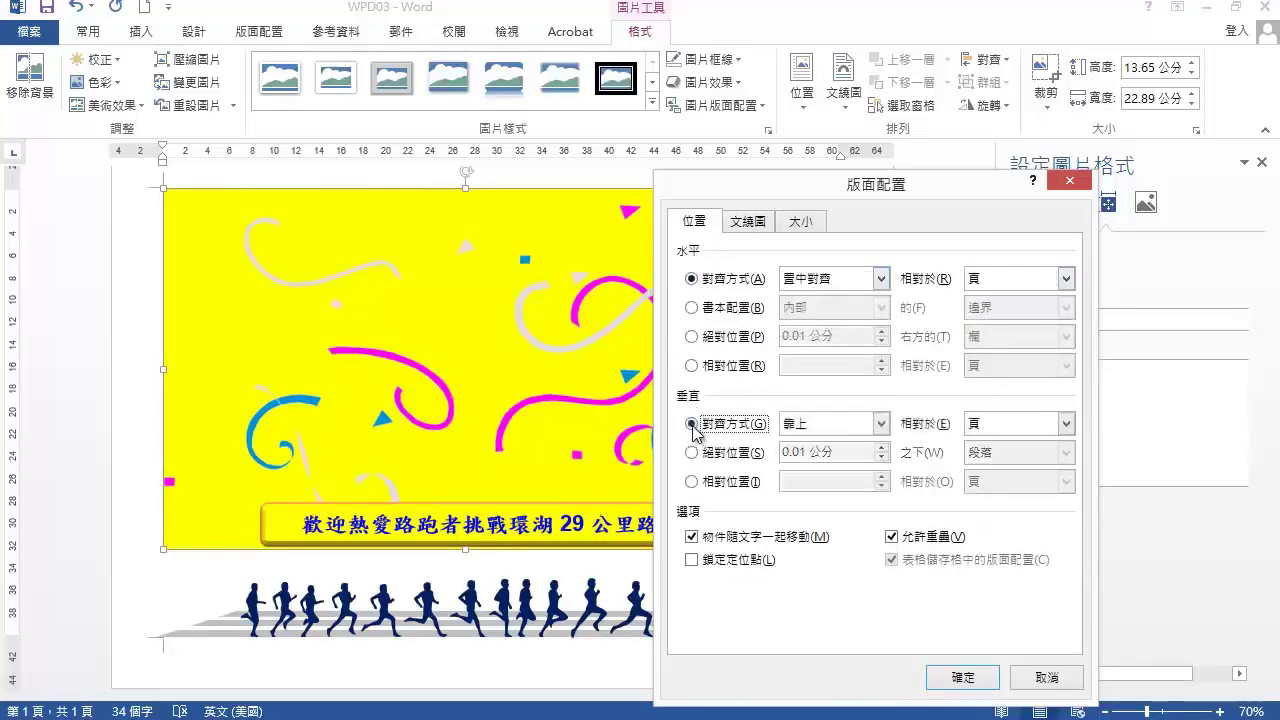
pyautogui.click(880, 424)
pyautogui.click(823, 458)
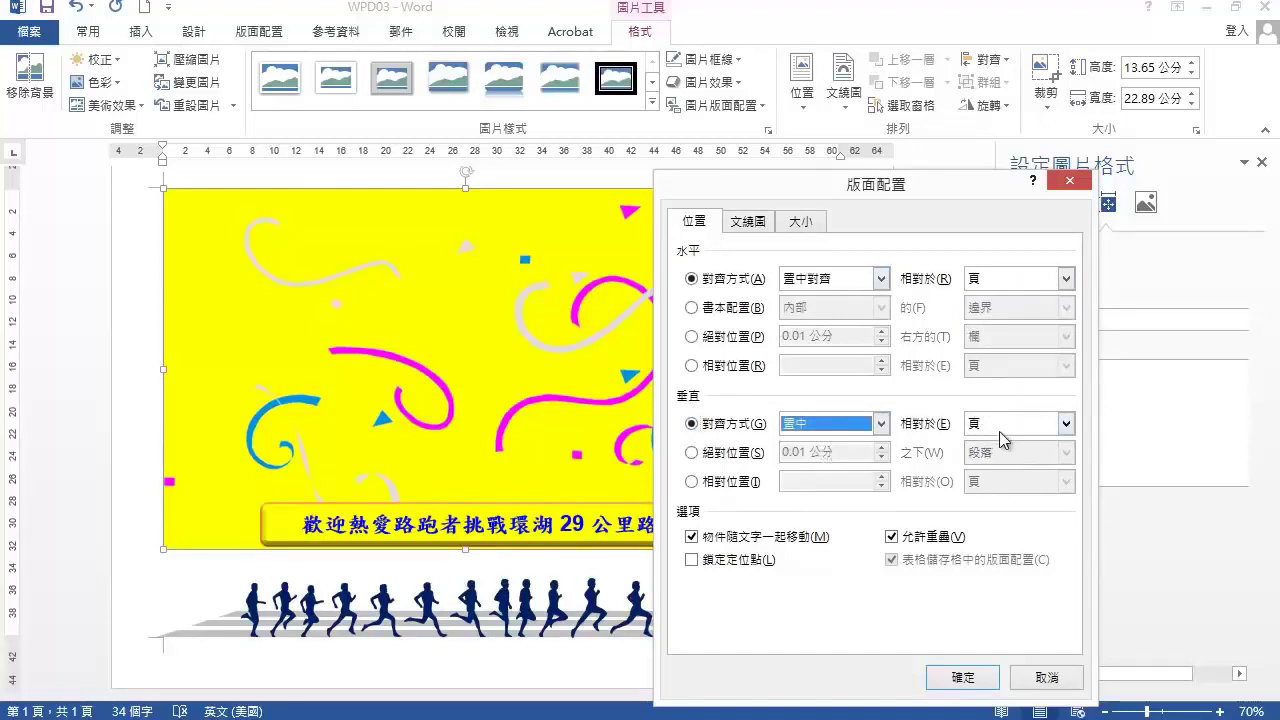
pyautogui.click(971, 681)
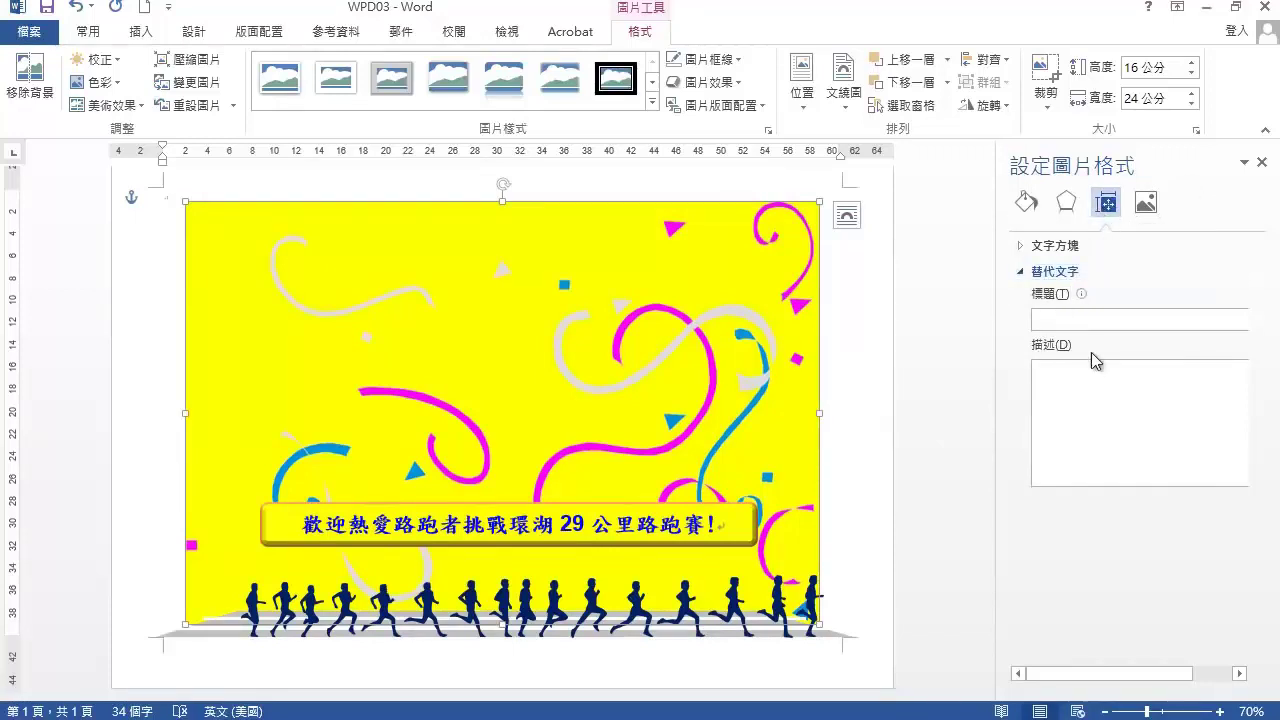
# - Enter 'WPDLIN.jpg' as the confetti picture's alt-text description
pyautogui.click(1041, 375)
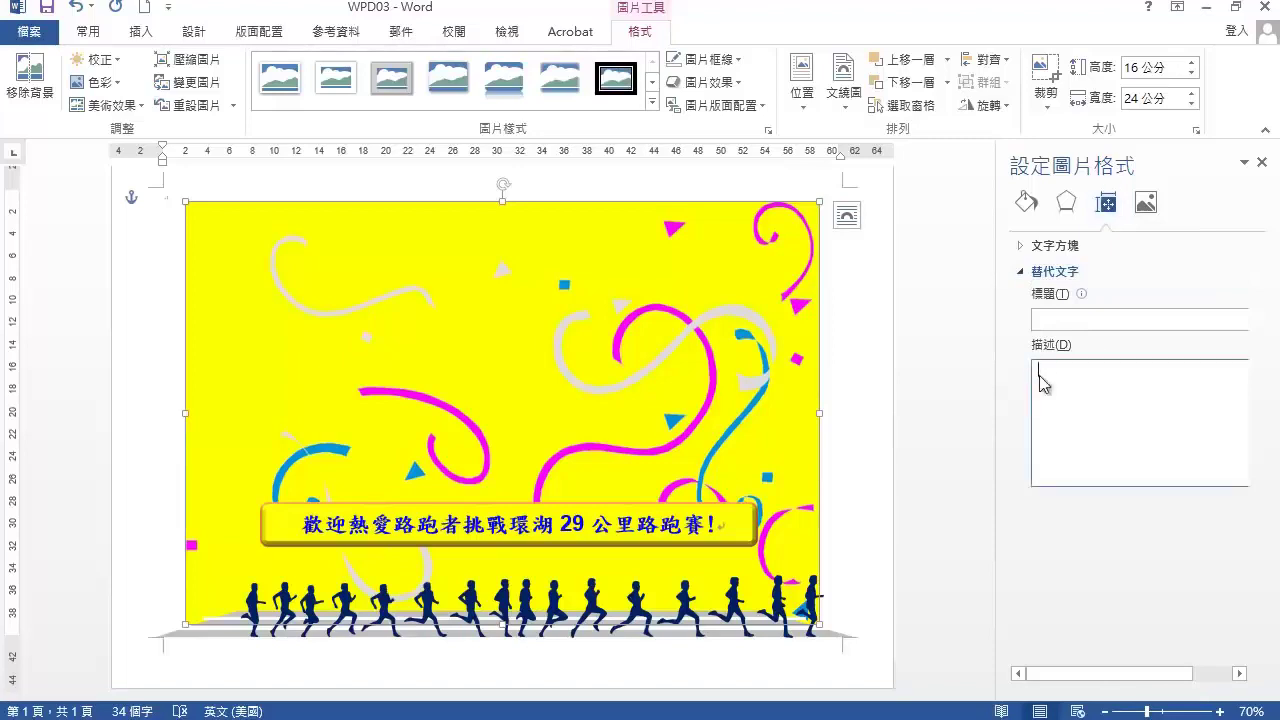
pyautogui.write('WPDLIN.jpg')
# - Make the confetti picture's yellow backdrop transparent and send it to the back behind the logo
pyautogui.click(120, 87)
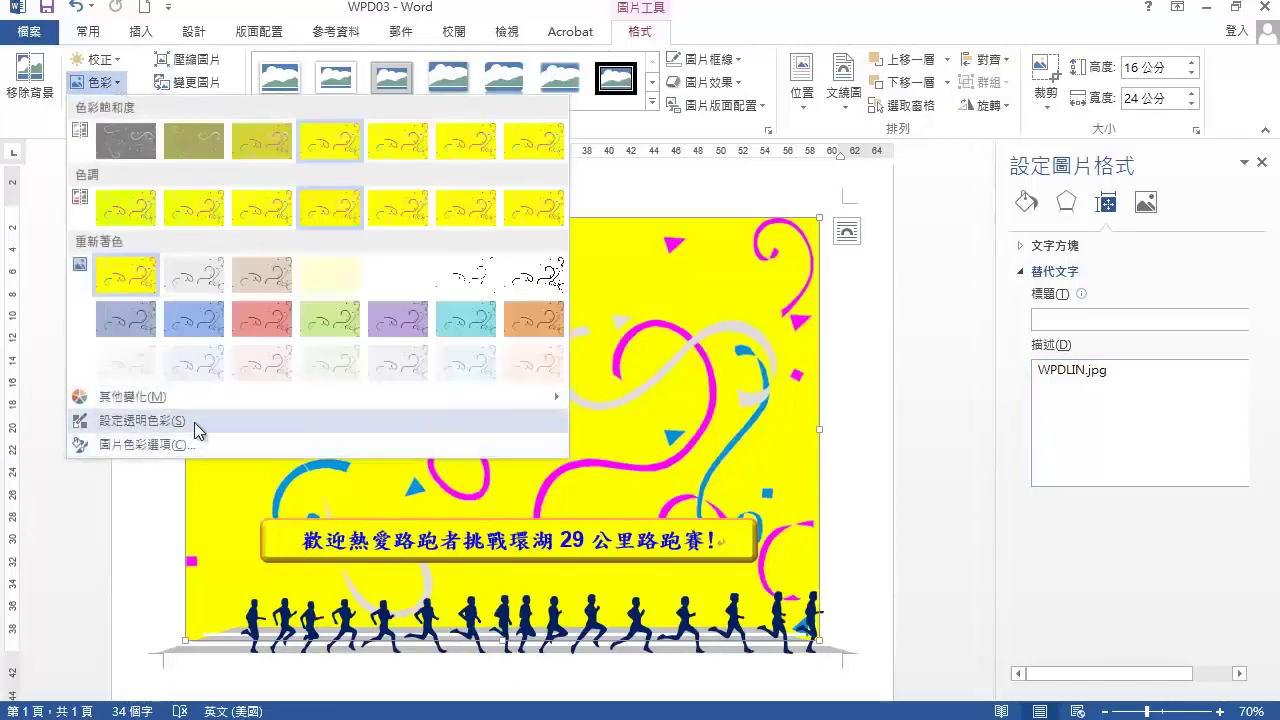
pyautogui.click(152, 428)
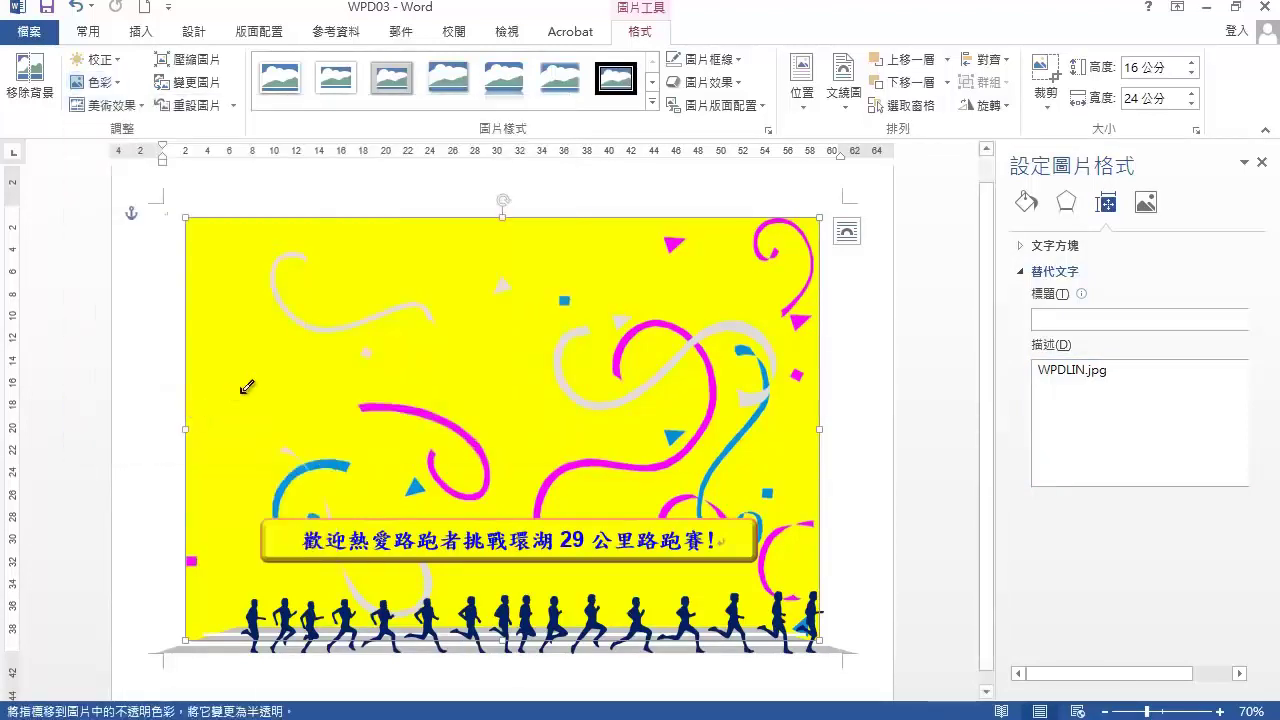
pyautogui.click(271, 363)
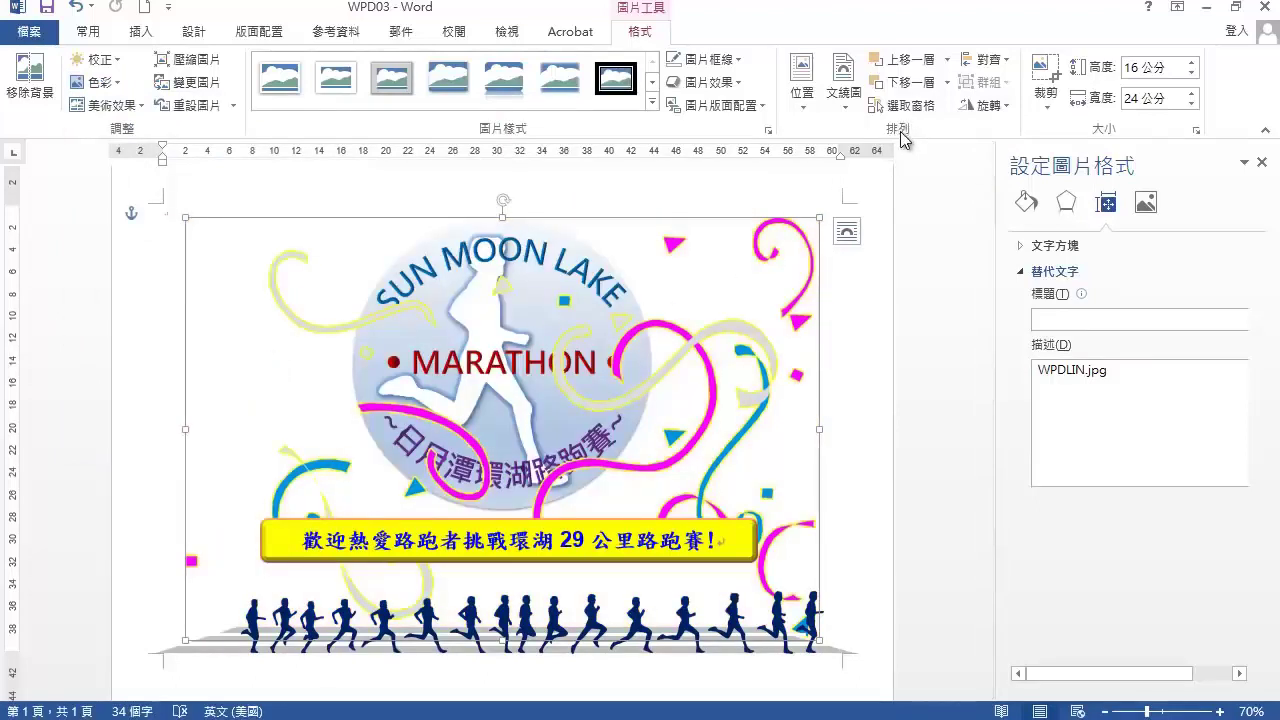
pyautogui.click(948, 84)
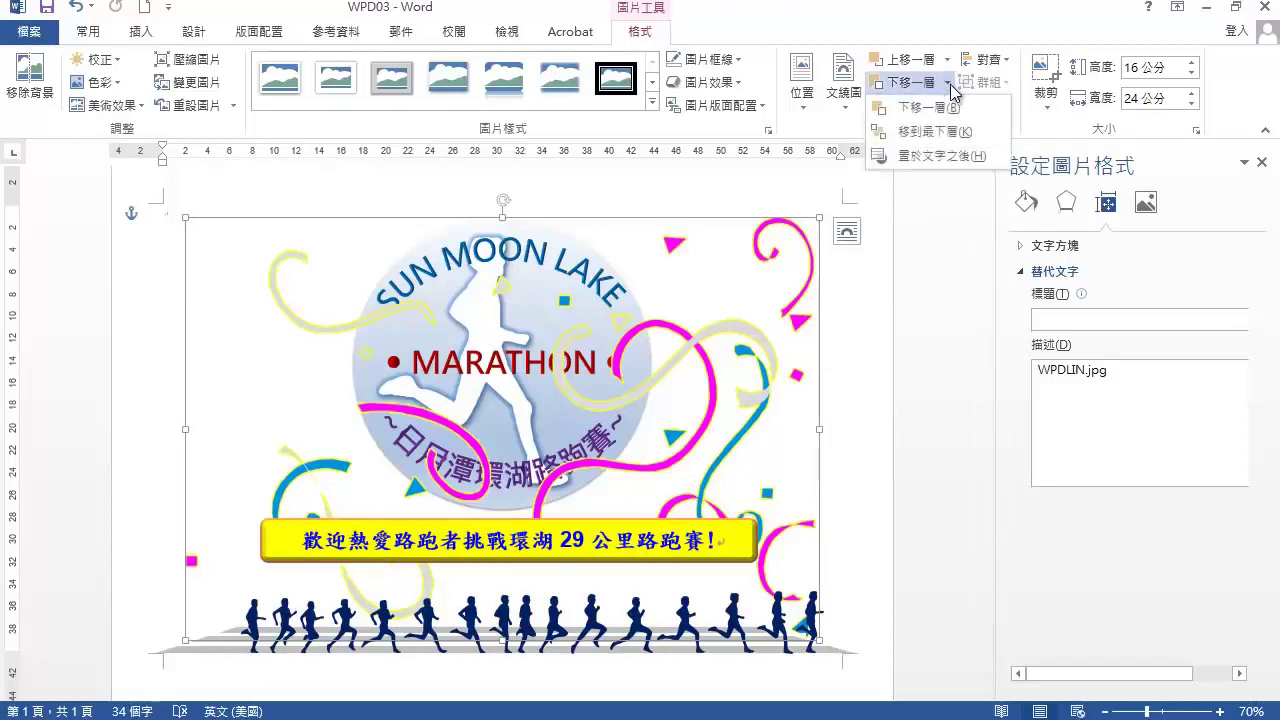
pyautogui.click(983, 134)
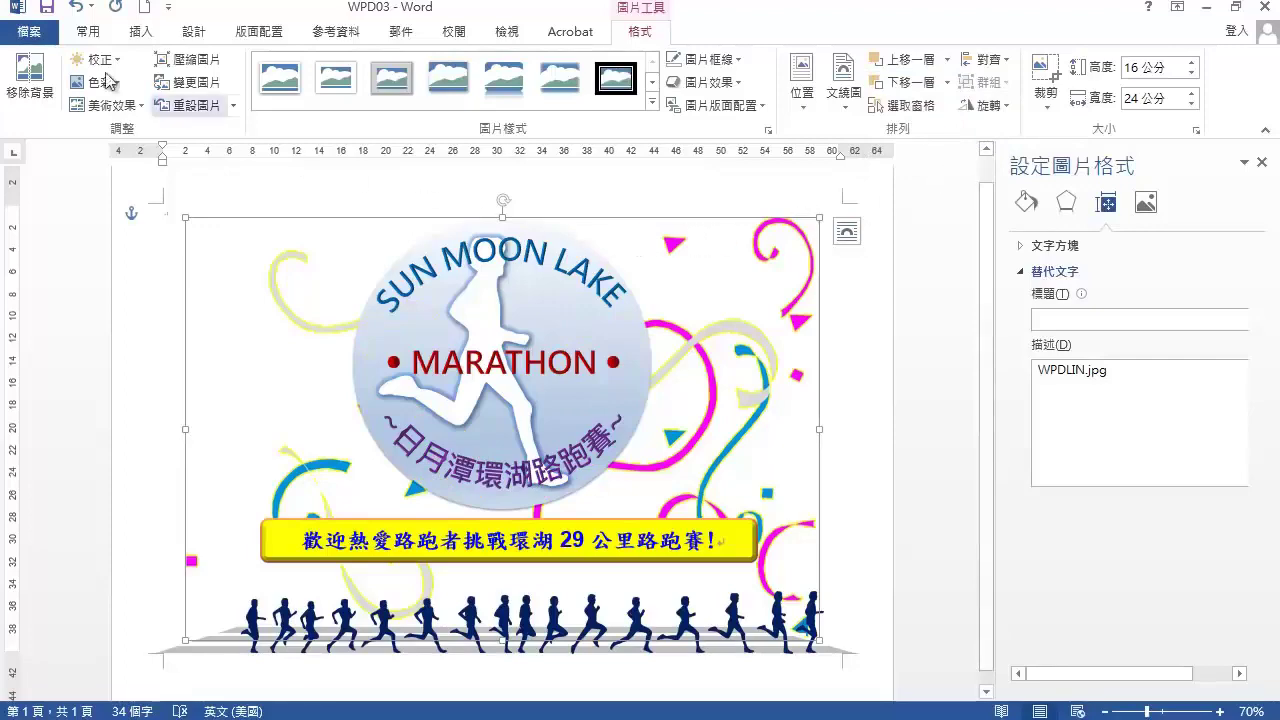
# - Save the poster as WPA03 in the WP03 folder and submit it for TQC grading
pyautogui.click(35, 31)
pyautogui.click(70, 231)
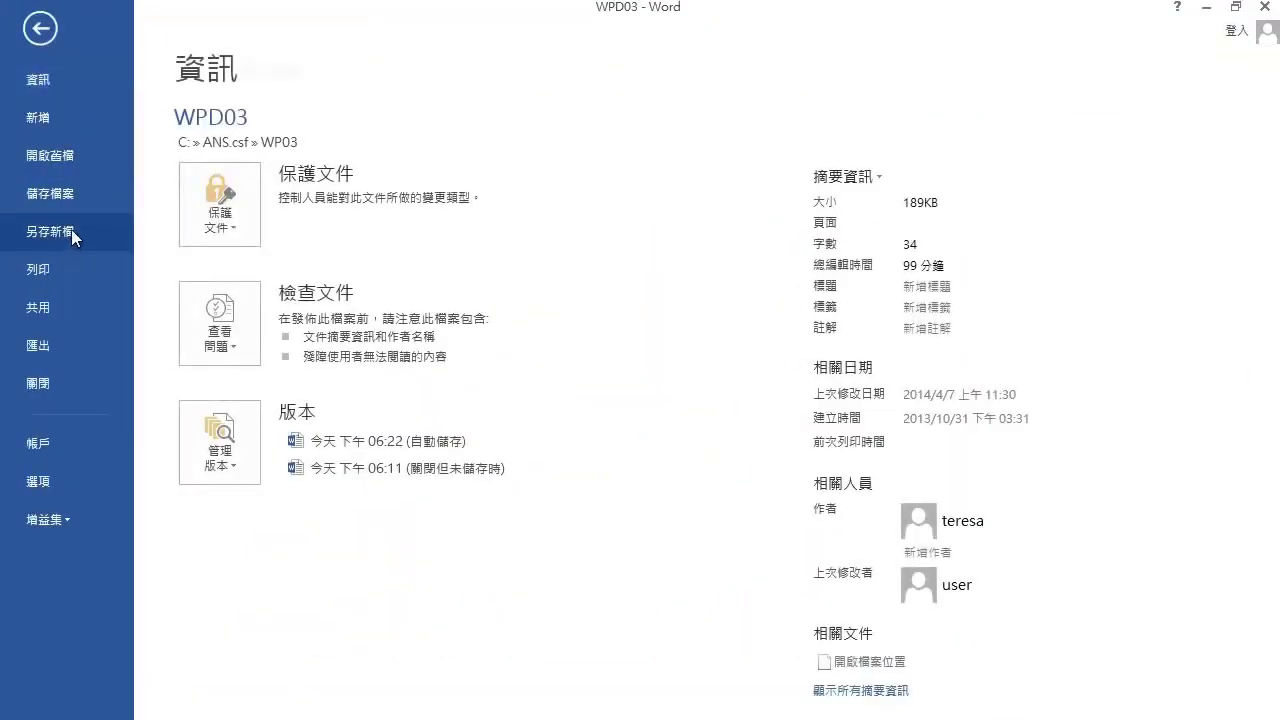
pyautogui.click(631, 213)
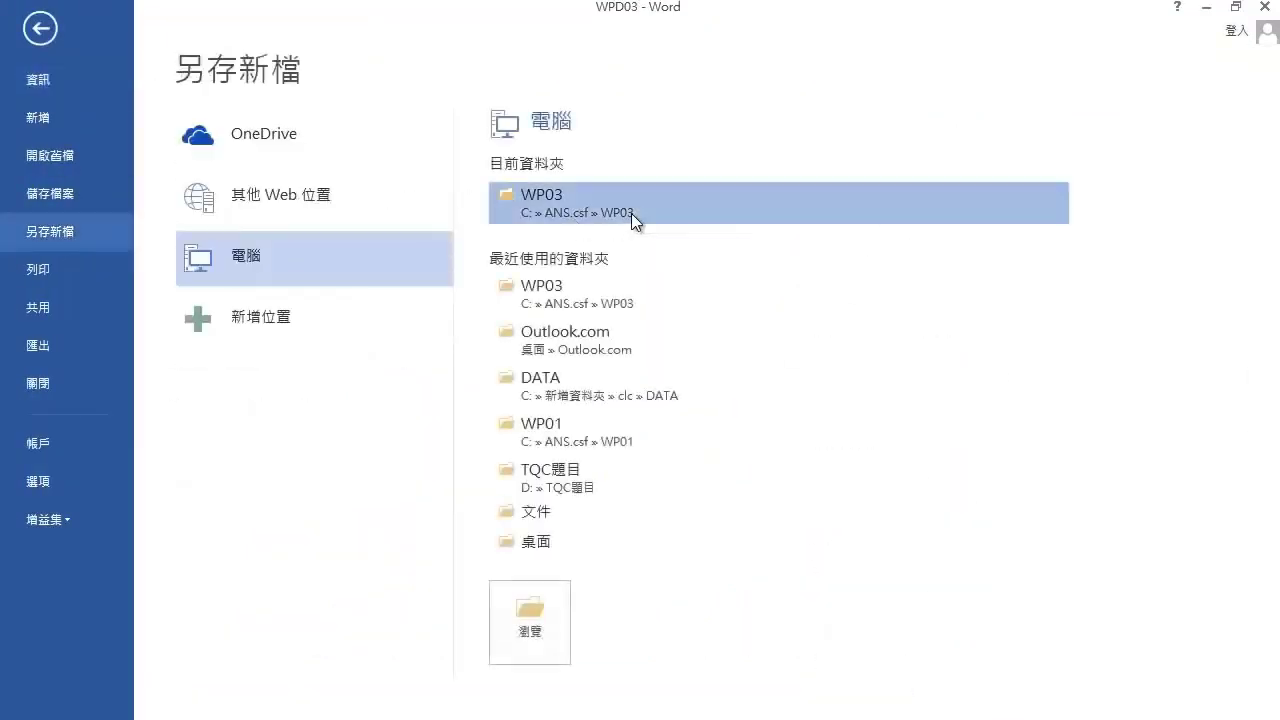
pyautogui.click(157, 336)
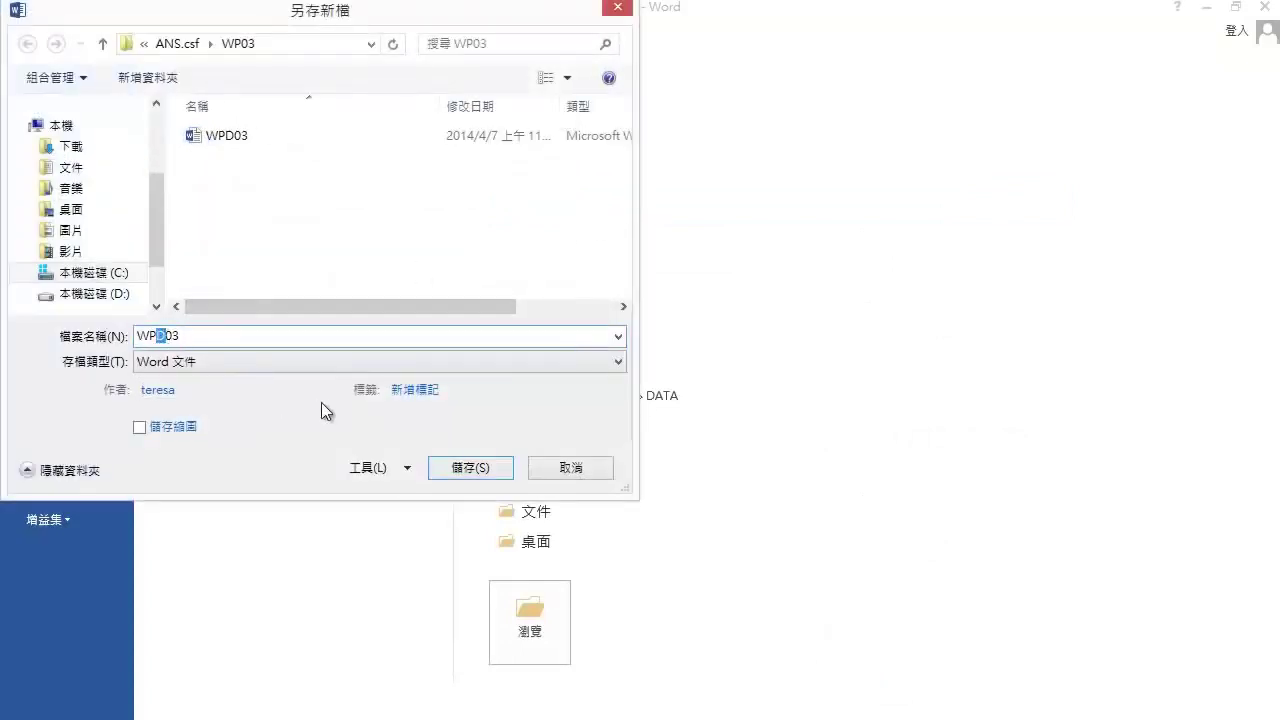
pyautogui.write('A')
pyautogui.click(475, 466)
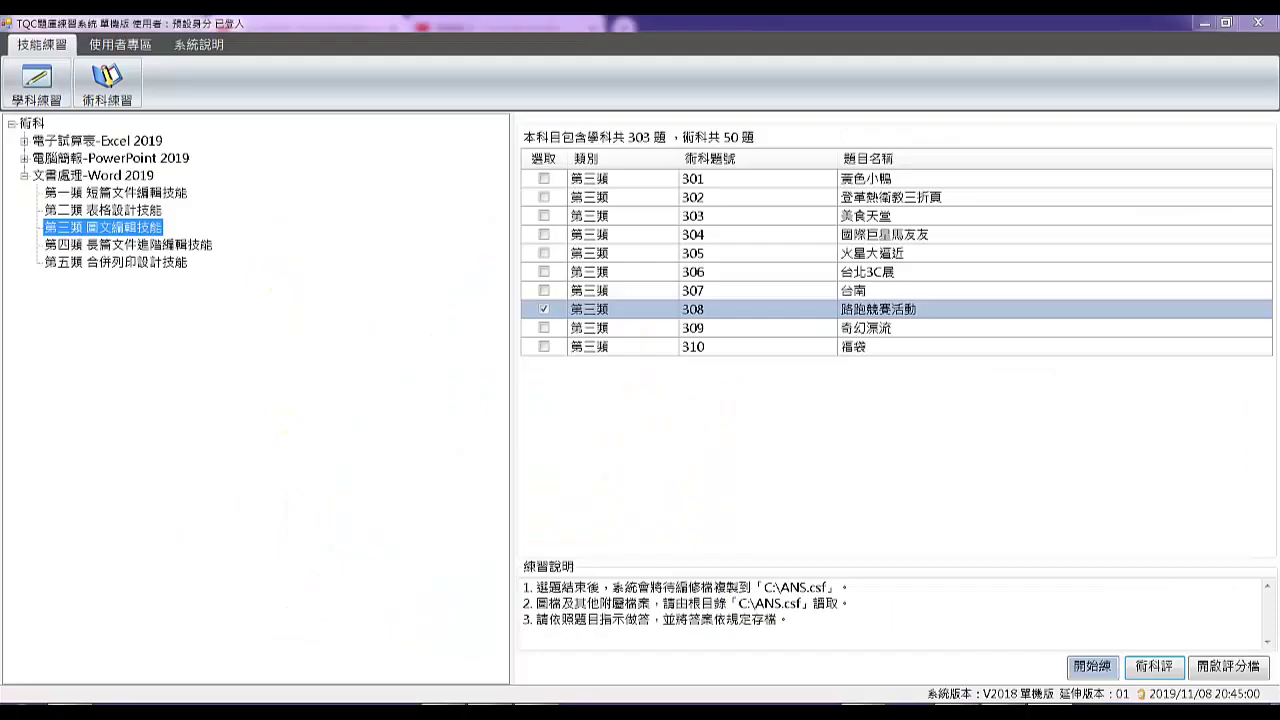
pyautogui.click(1165, 677)
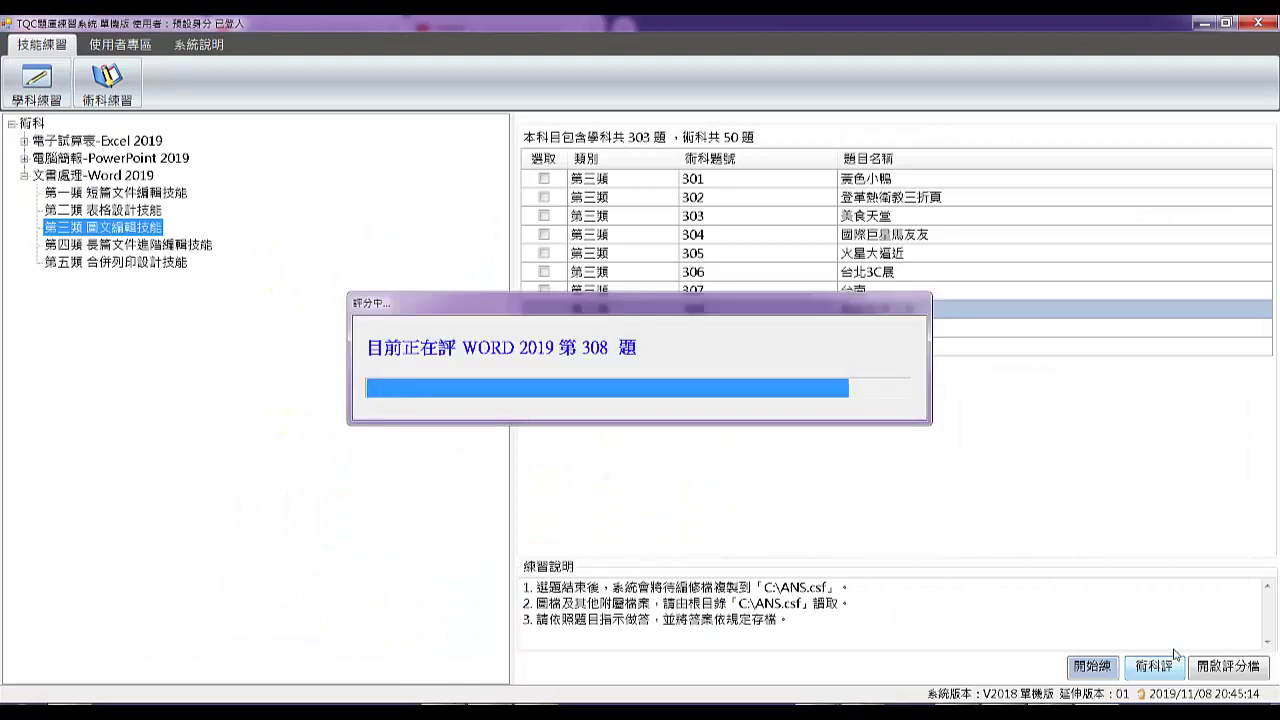